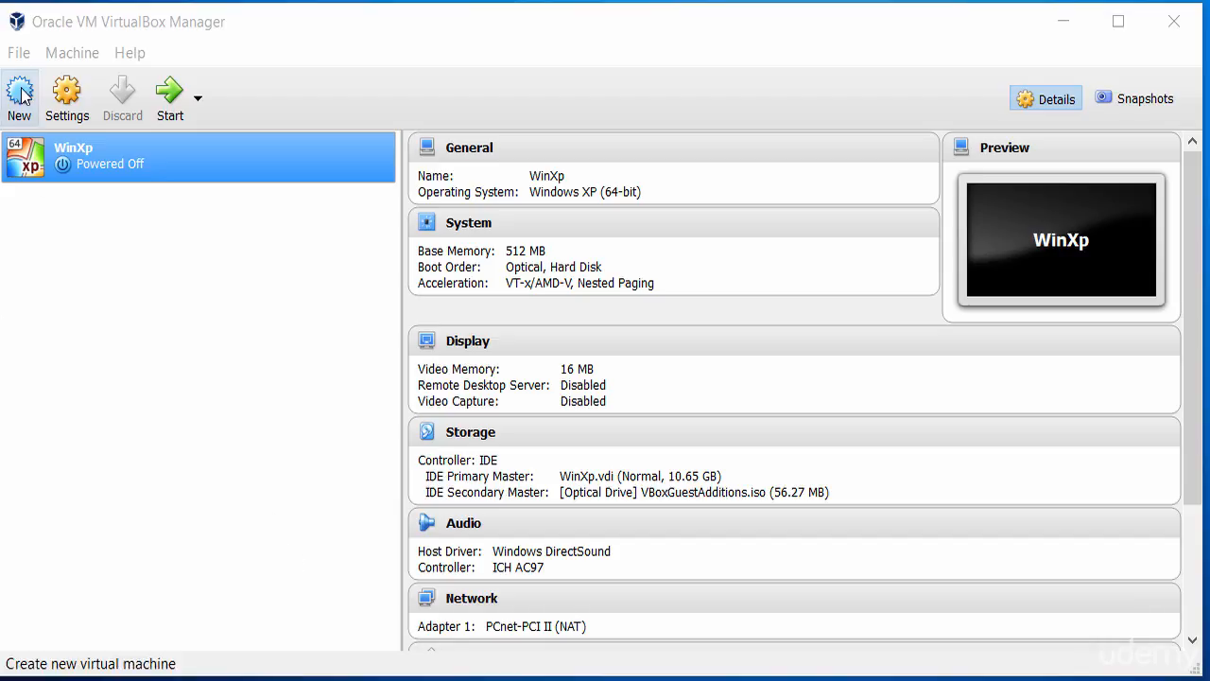
Step: Start creating a new virtual machine and name it Kali
left_click(19, 53)
mouse_move(68, 56)
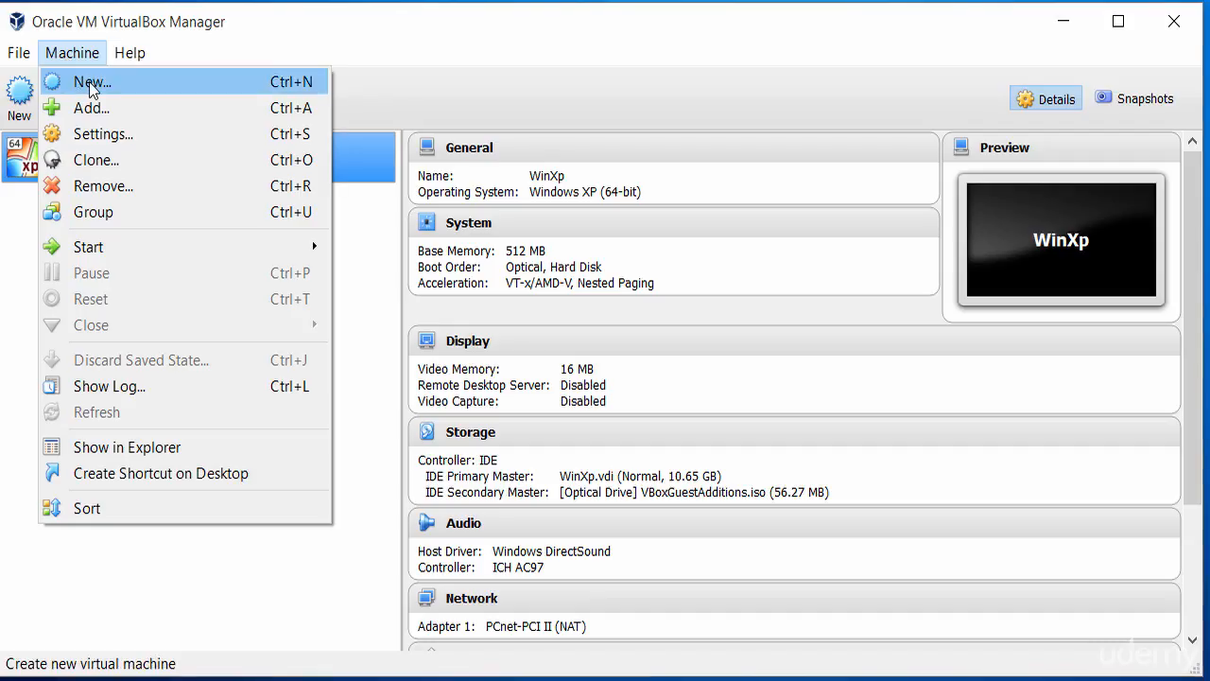
left_click(92, 83)
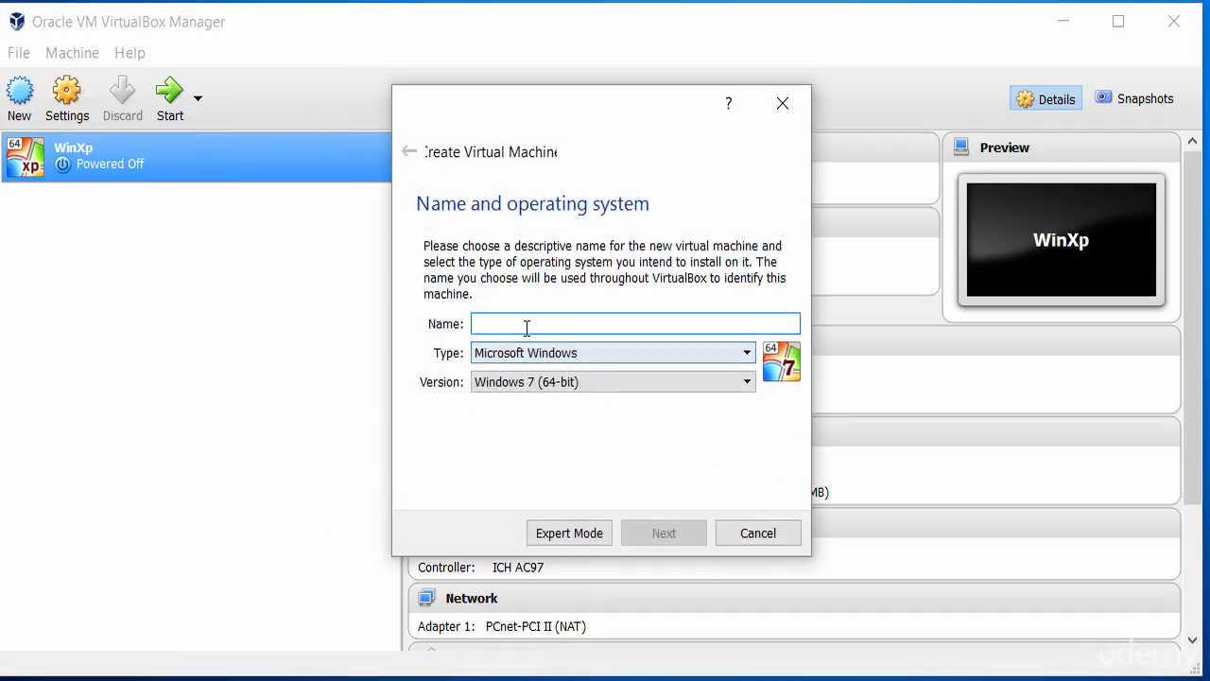
type("Kali")
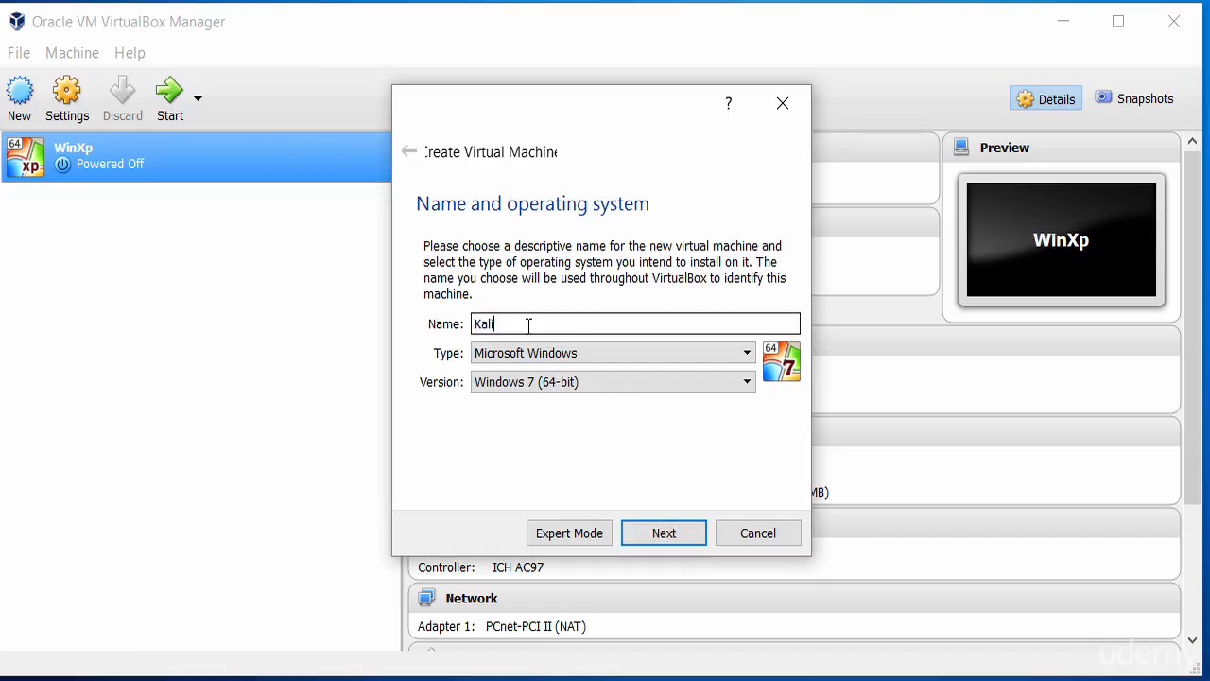
Step: Set the new machine's operating system type to Linux and its version to Ubuntu (64-bit), and continue to the memory settings
left_click(591, 352)
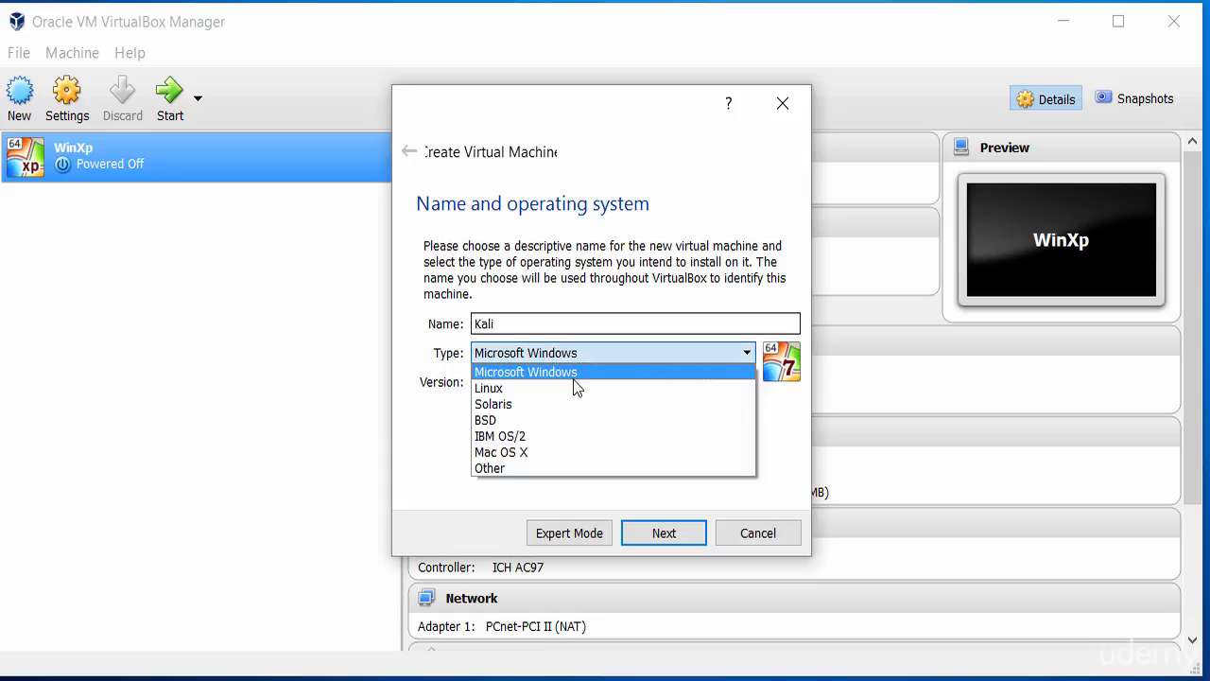
left_click(572, 387)
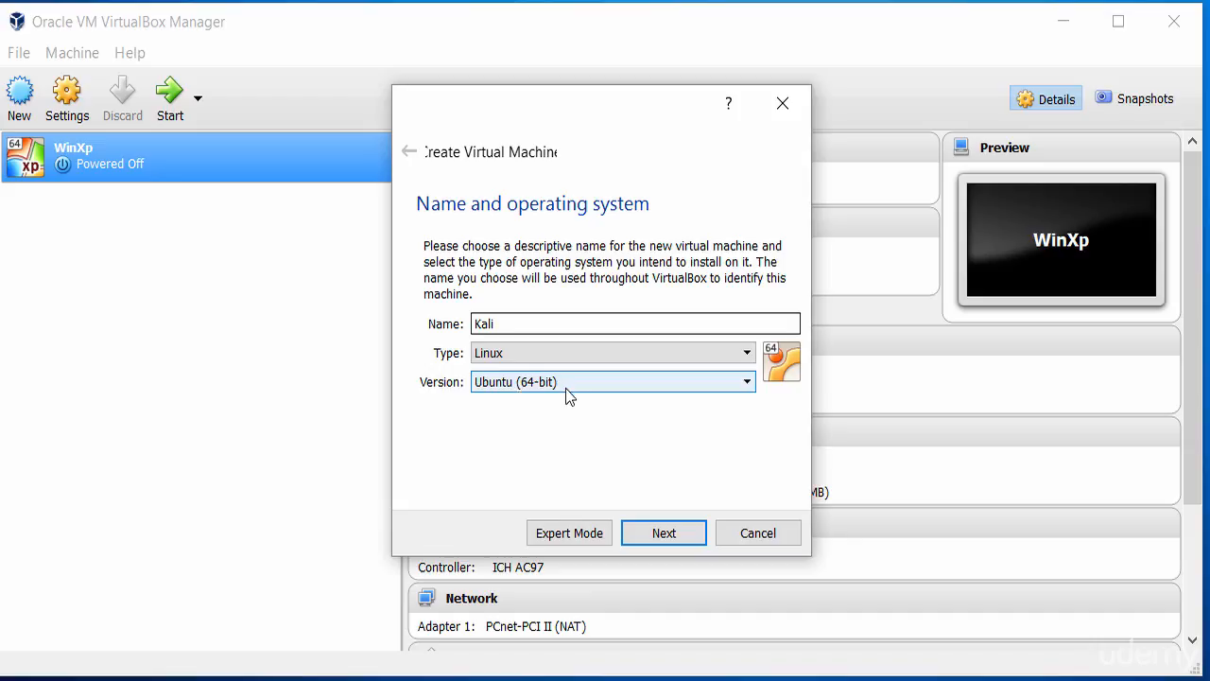
left_click(565, 388)
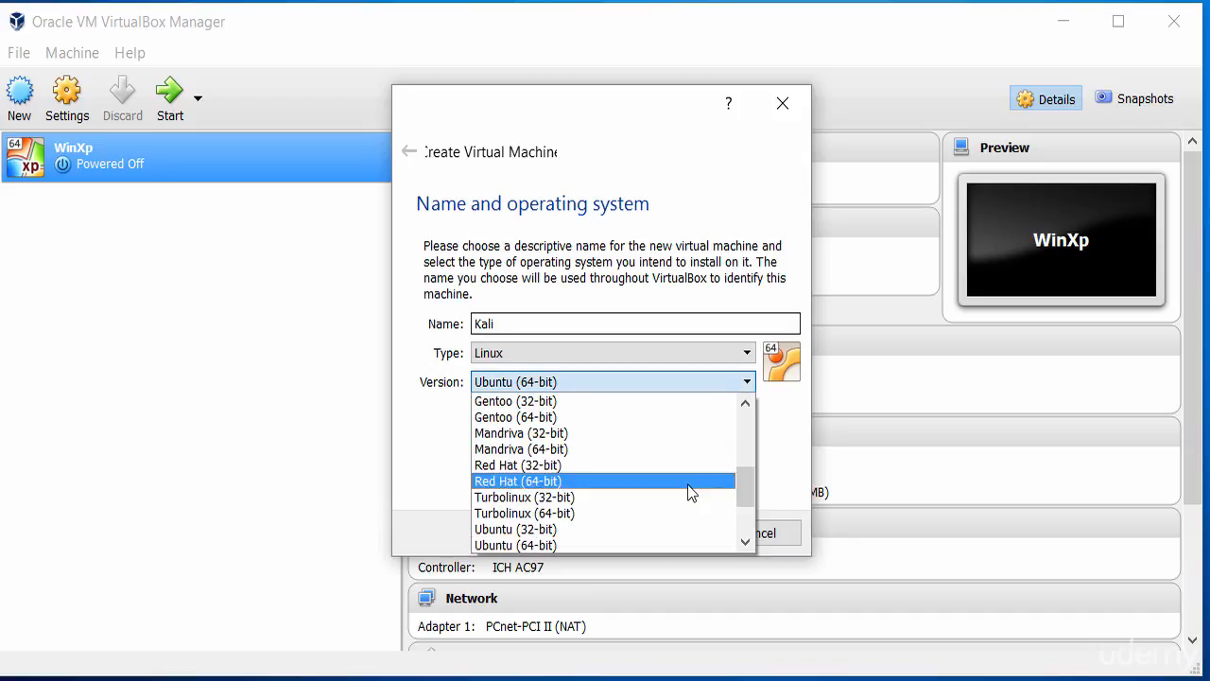
left_click_drag(746, 497, 746, 438)
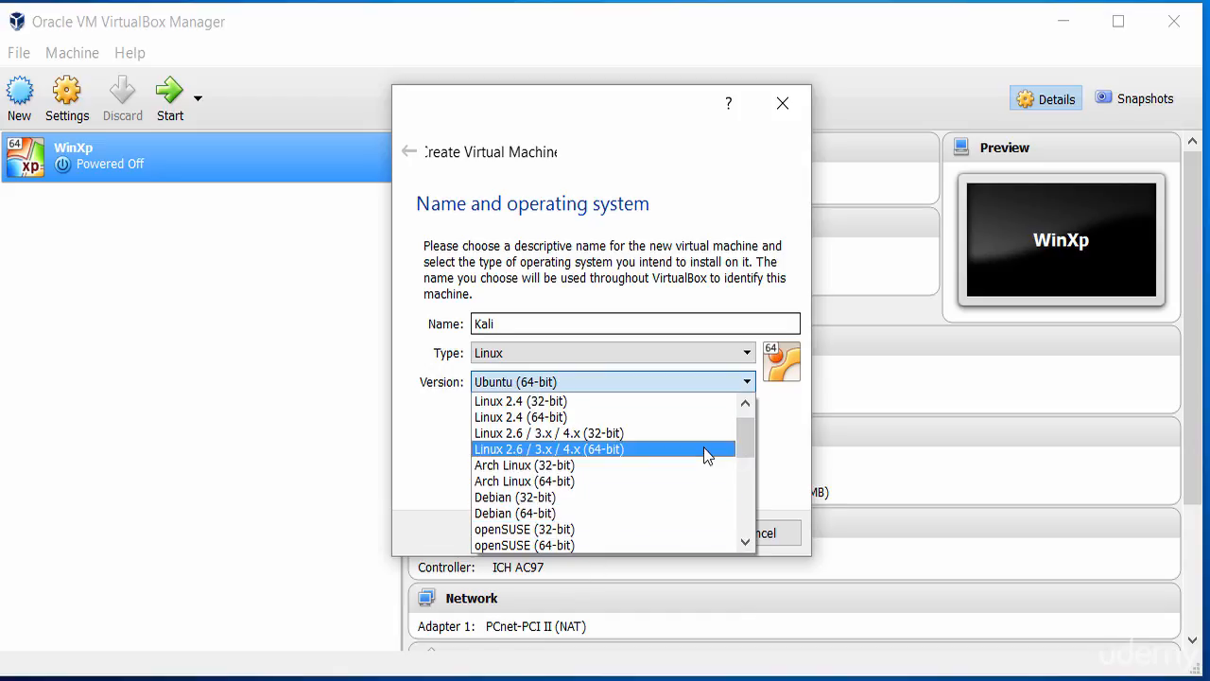
left_click_drag(740, 432, 748, 505)
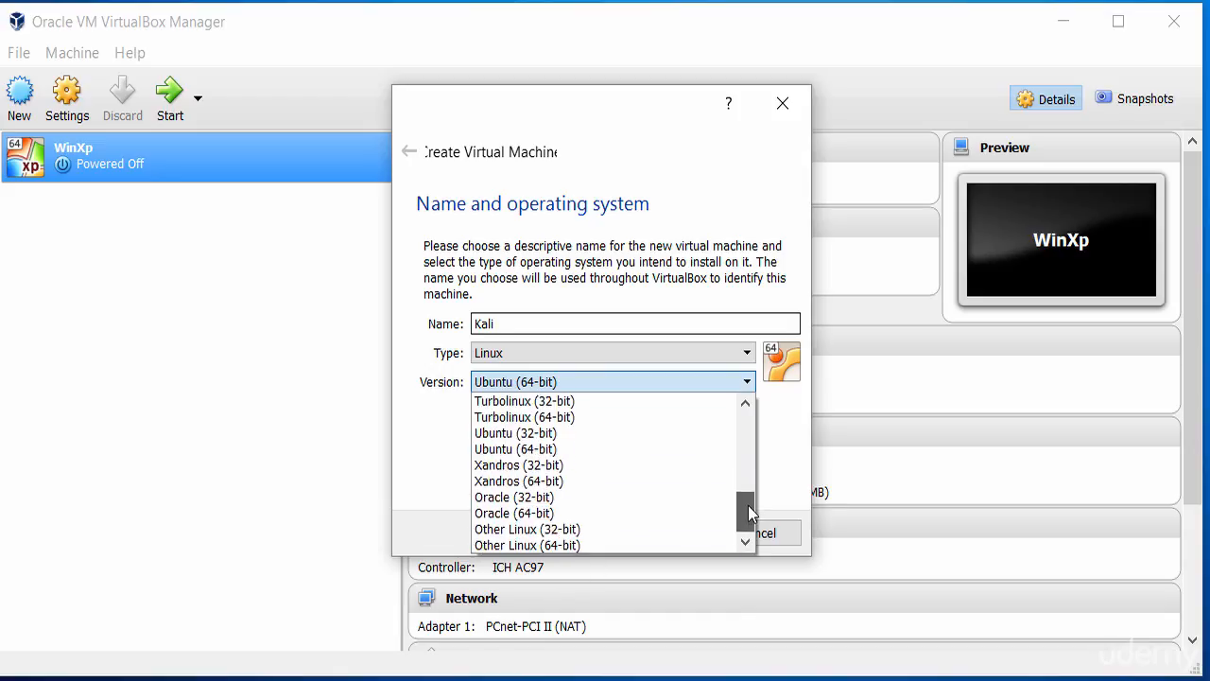
left_click(577, 446)
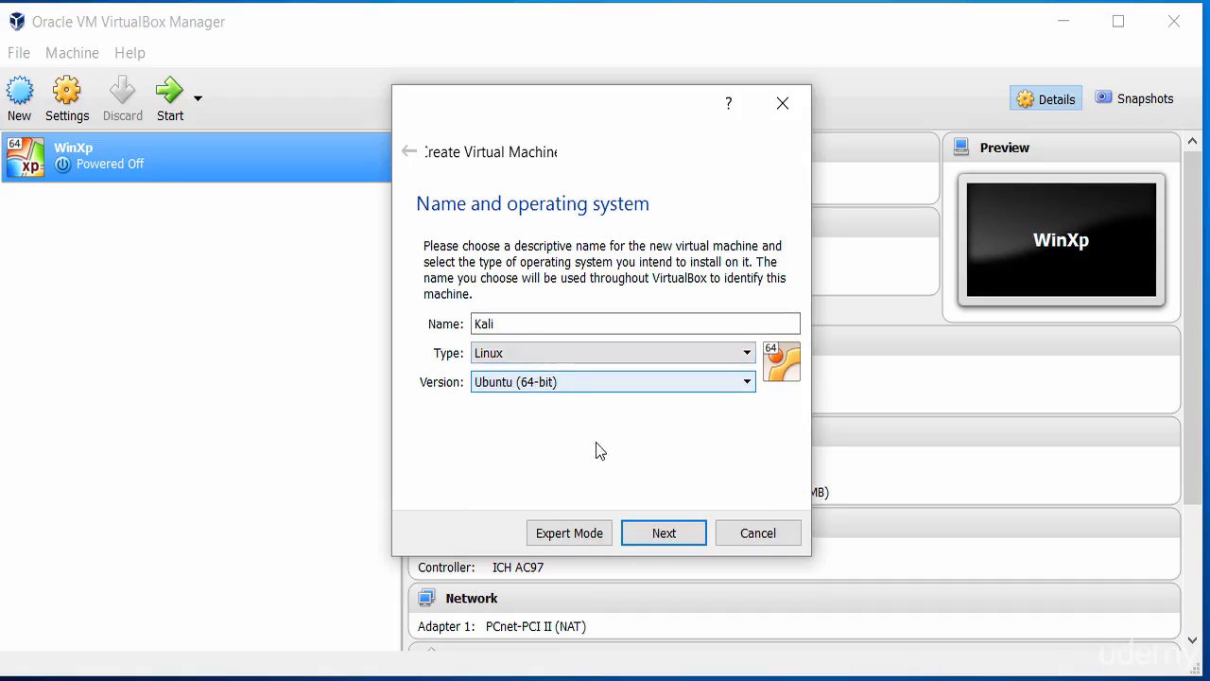
left_click(668, 535)
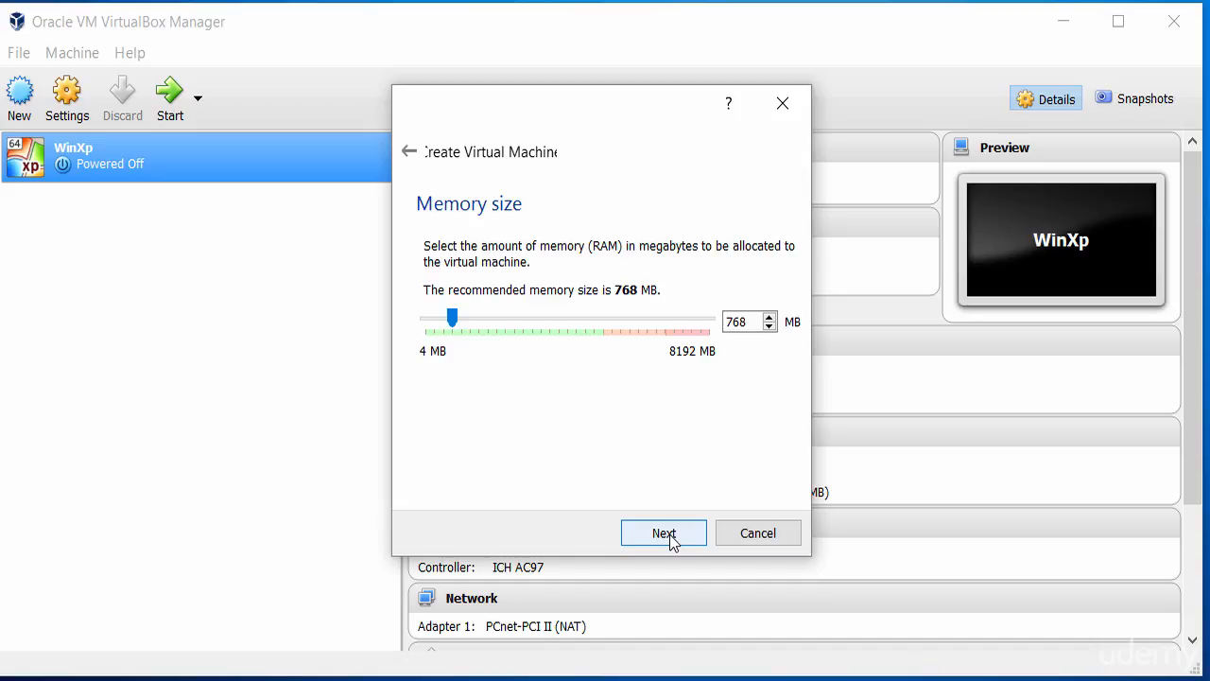
Step: Allocate 1024 MB of memory to the new virtual machine and continue to the hard disk options
left_click_drag(756, 321, 710, 322)
type("1024")
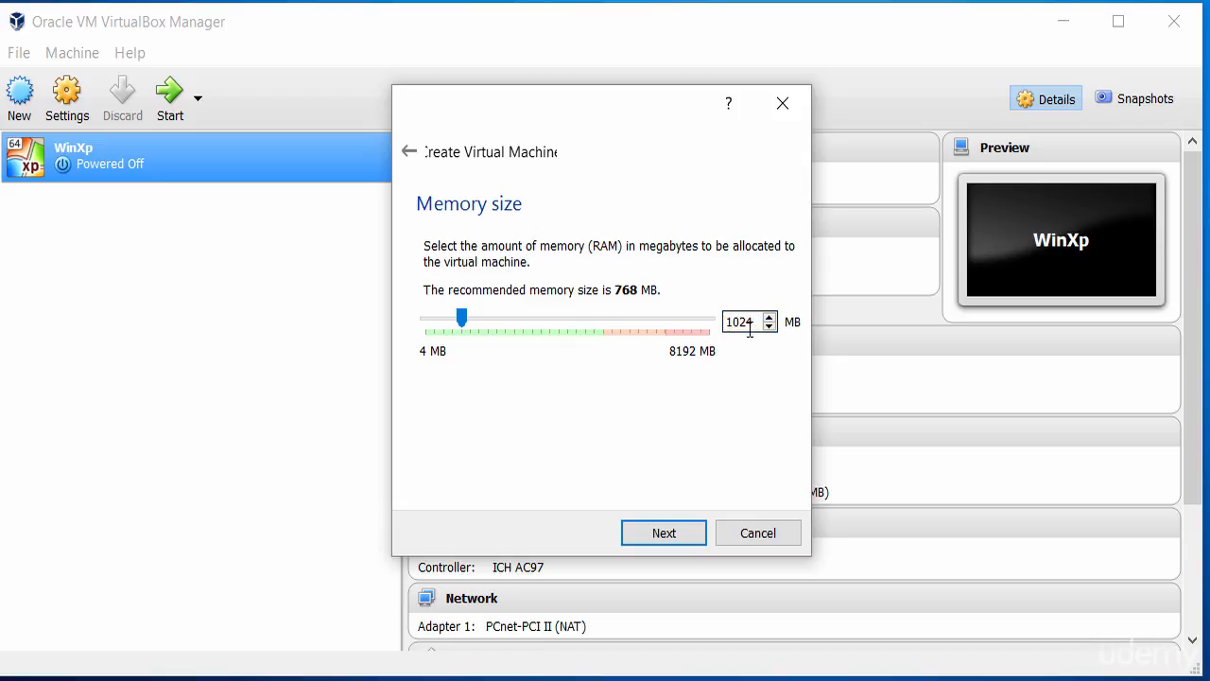
left_click(662, 533)
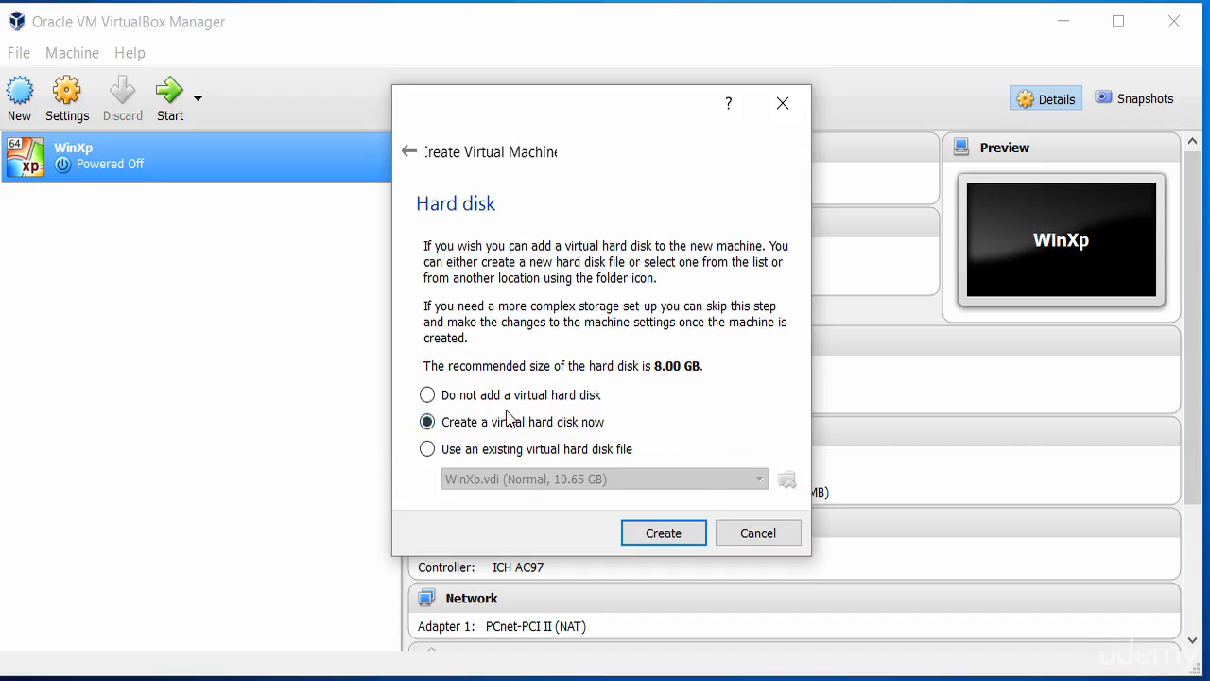
Step: Create a new virtual hard disk of type VDI (VirtualBox Disk Image) with dynamically allocated storage
left_click(663, 535)
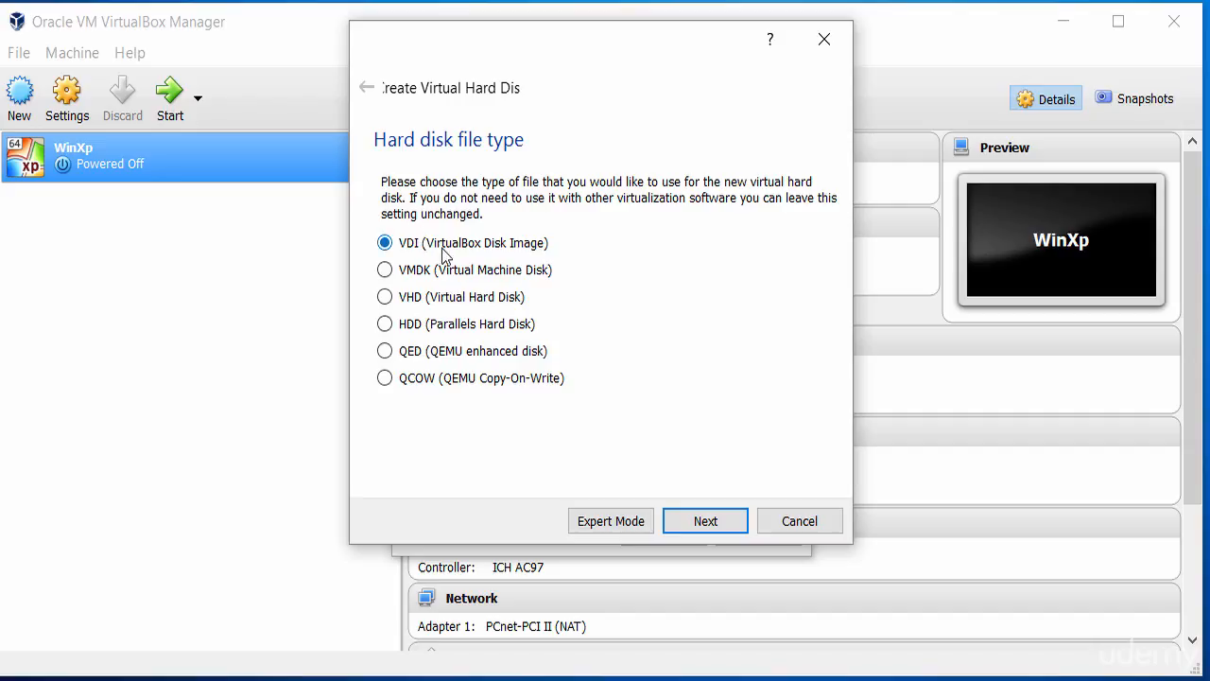
left_click(703, 520)
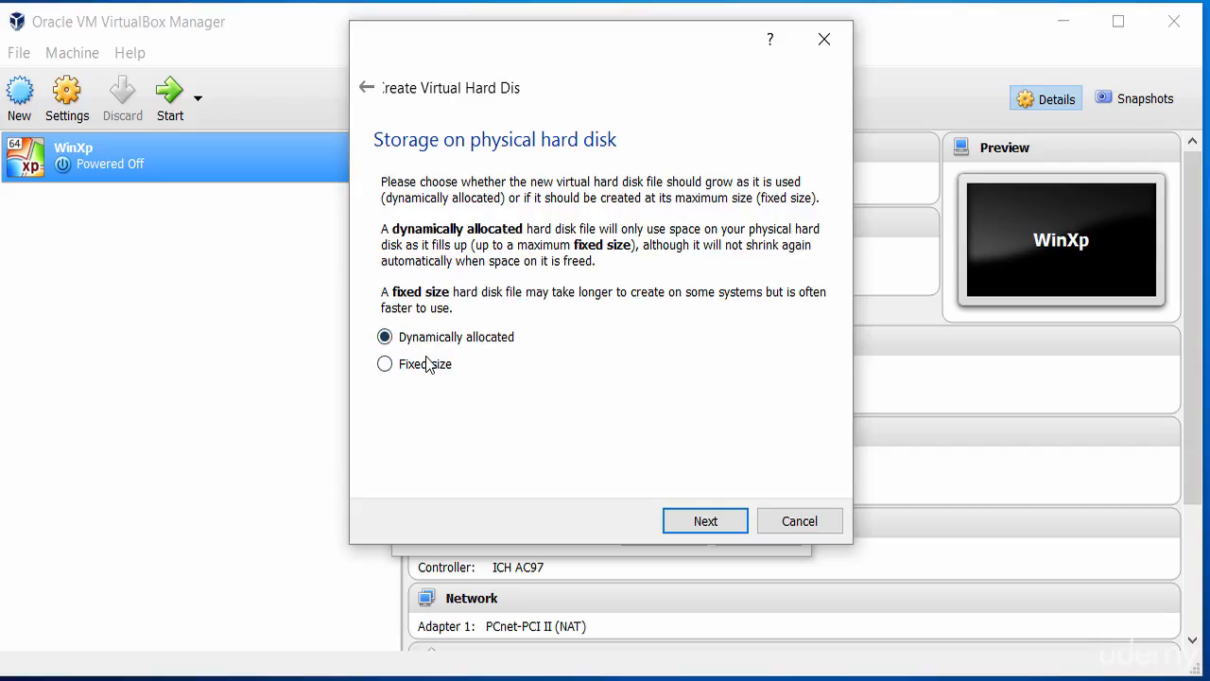
left_click(703, 521)
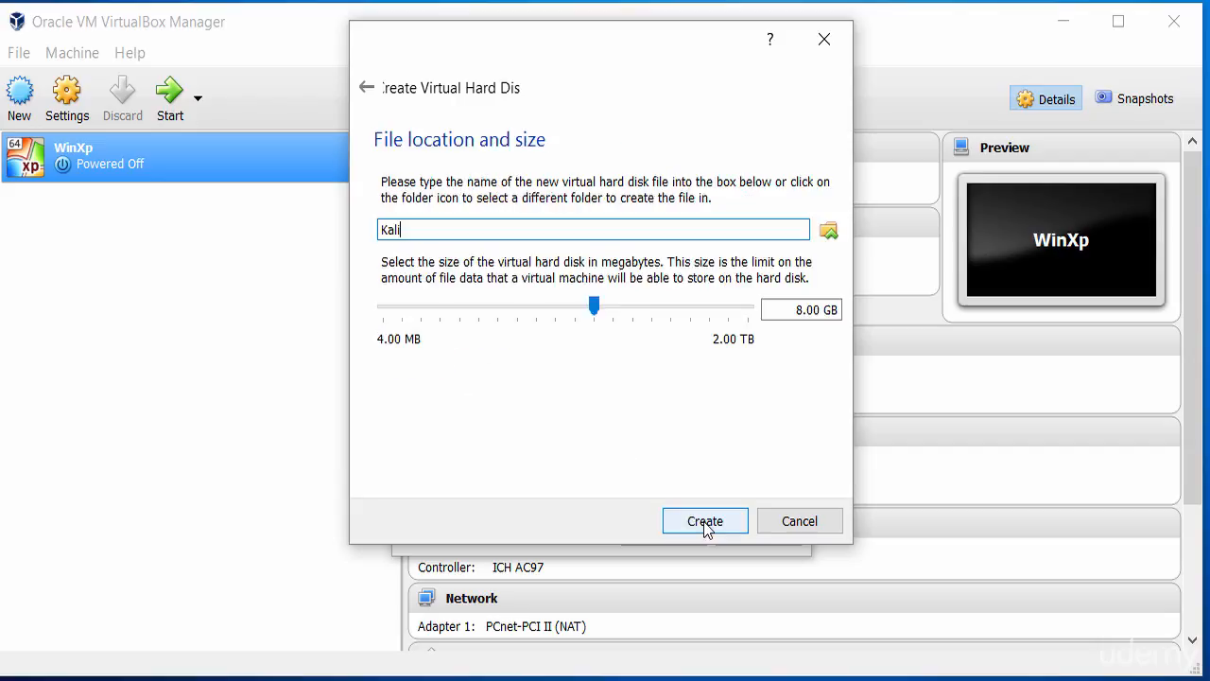
Step: Browse for the virtual hard disk file's location and go to the Programmes (I:) drive
left_click(799, 312)
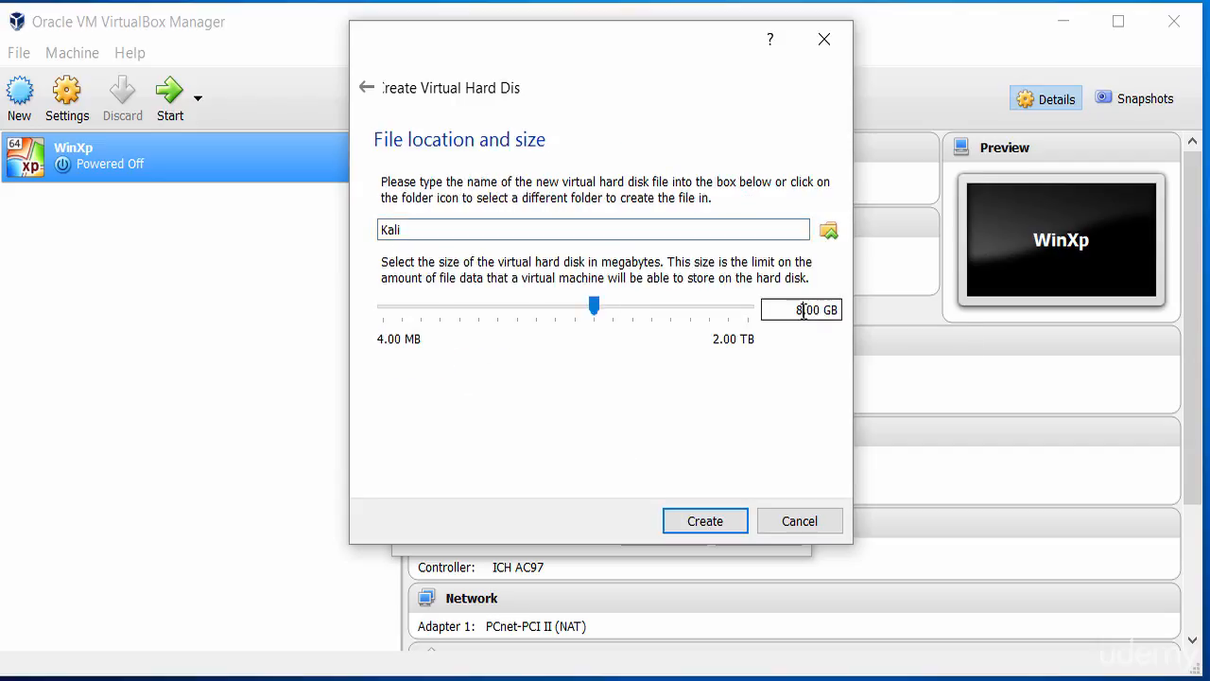
left_click(828, 231)
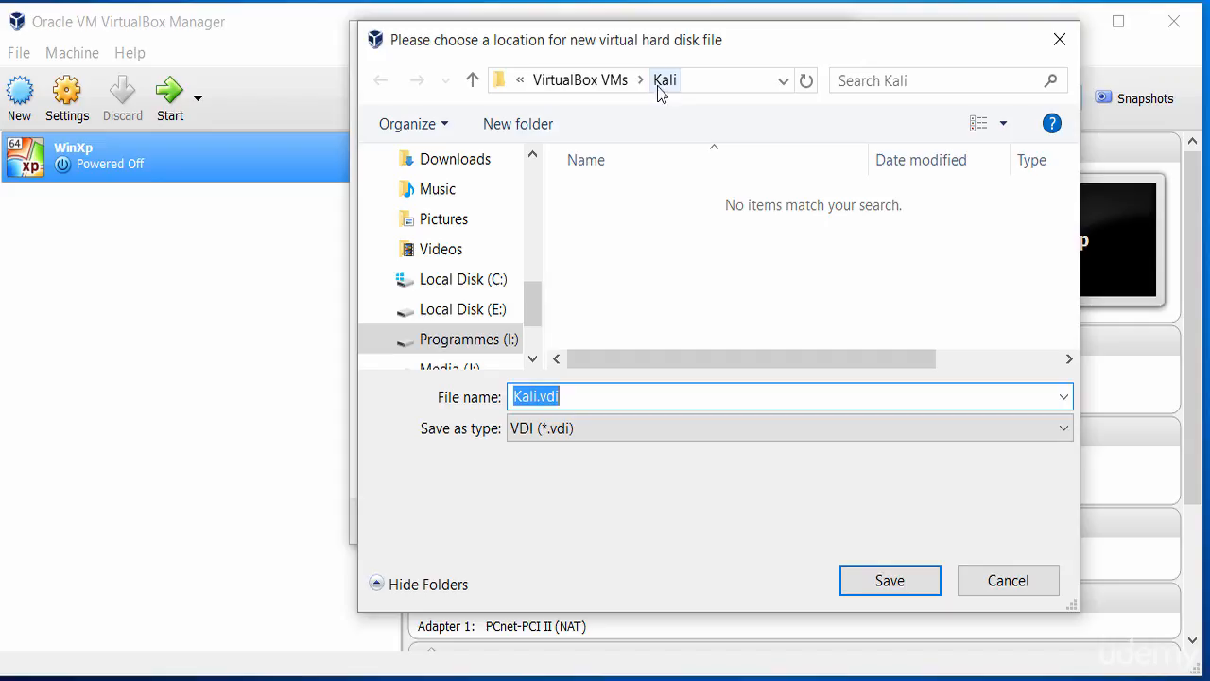
left_click_drag(530, 316, 530, 321)
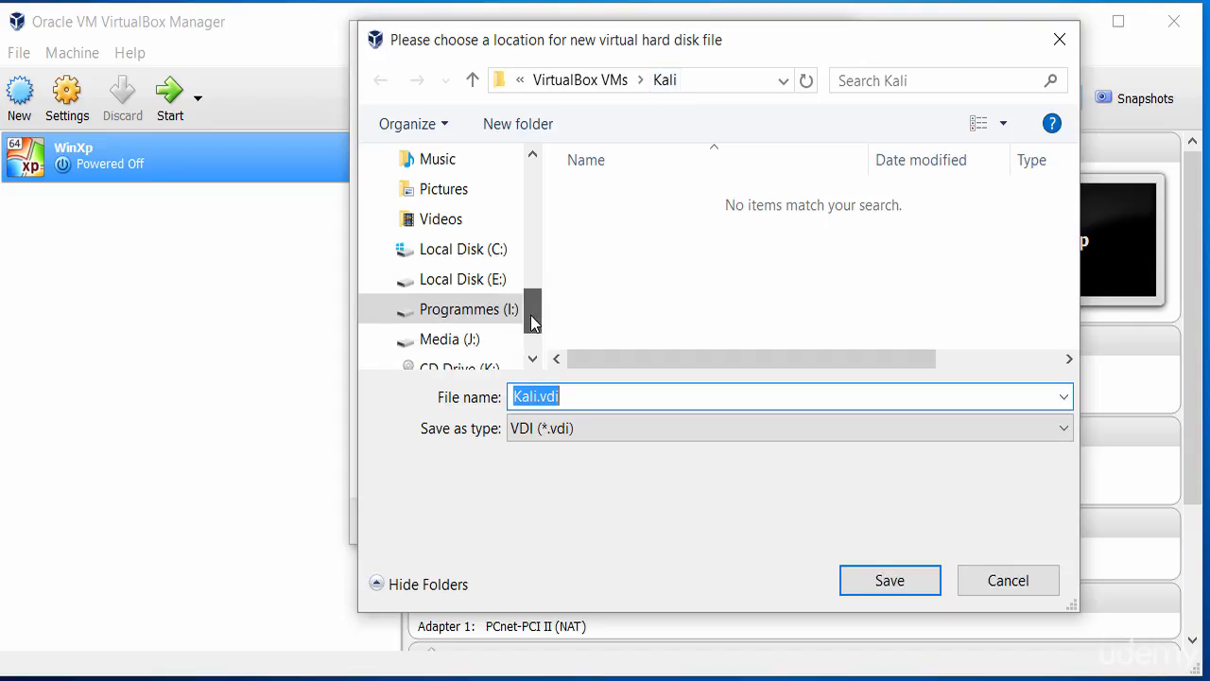
left_click(484, 310)
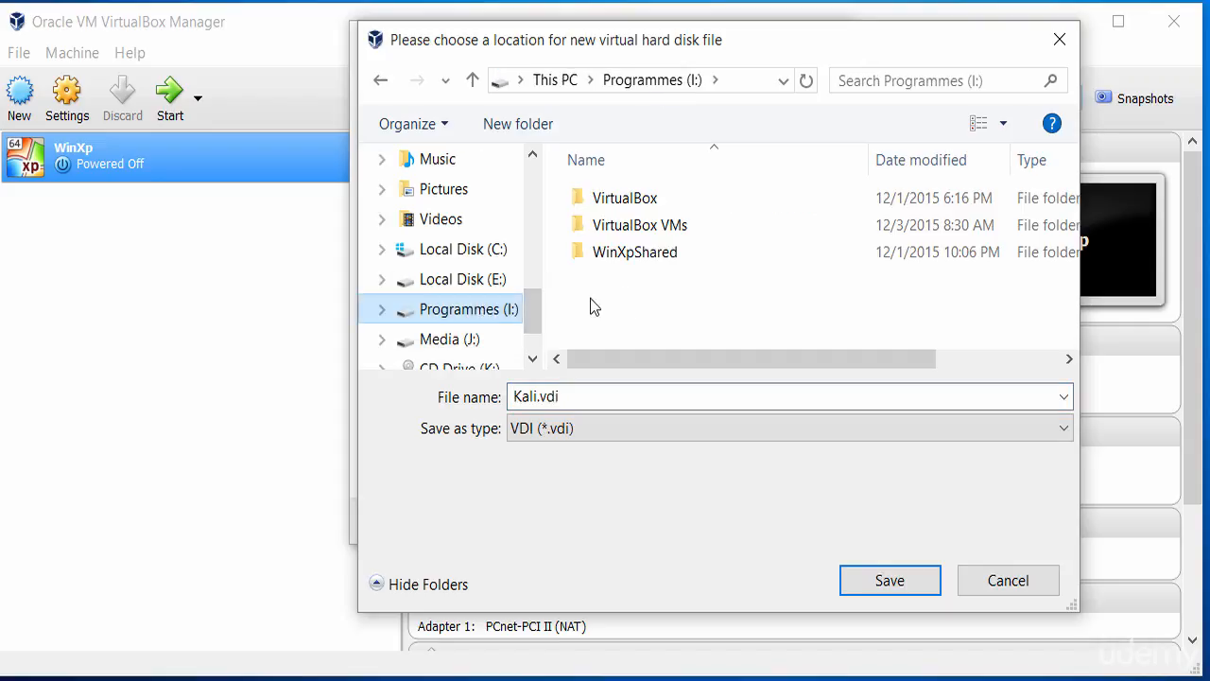
right_click(639, 283)
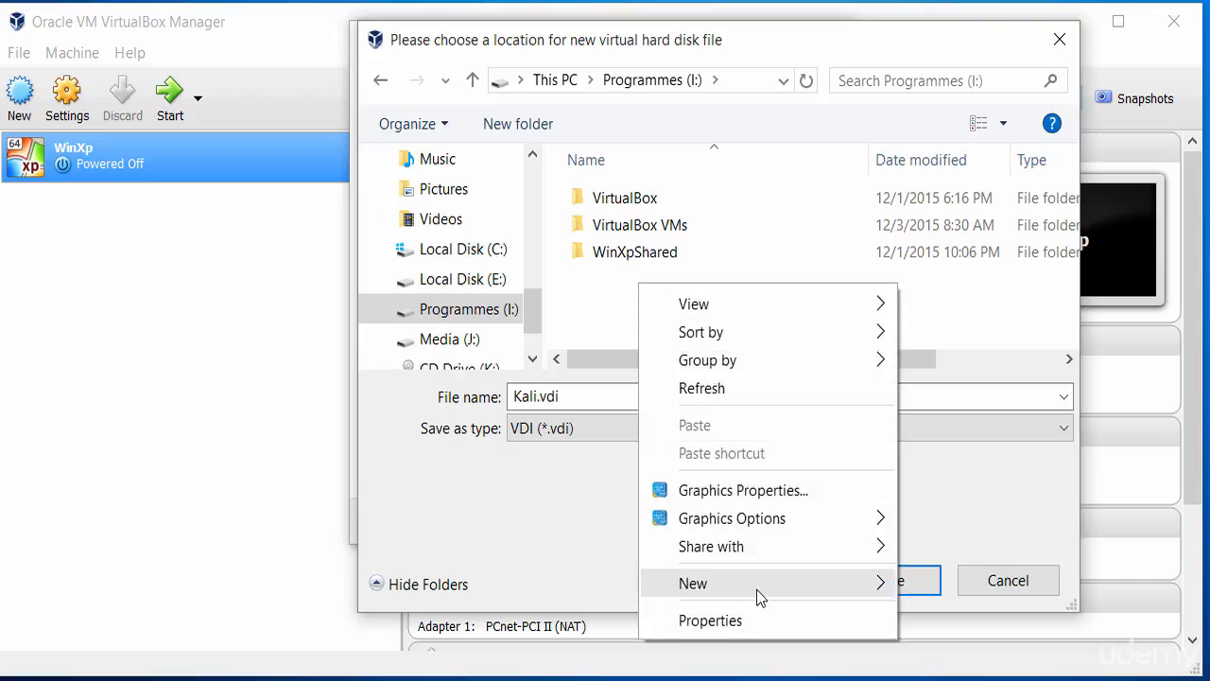
mouse_move(756, 589)
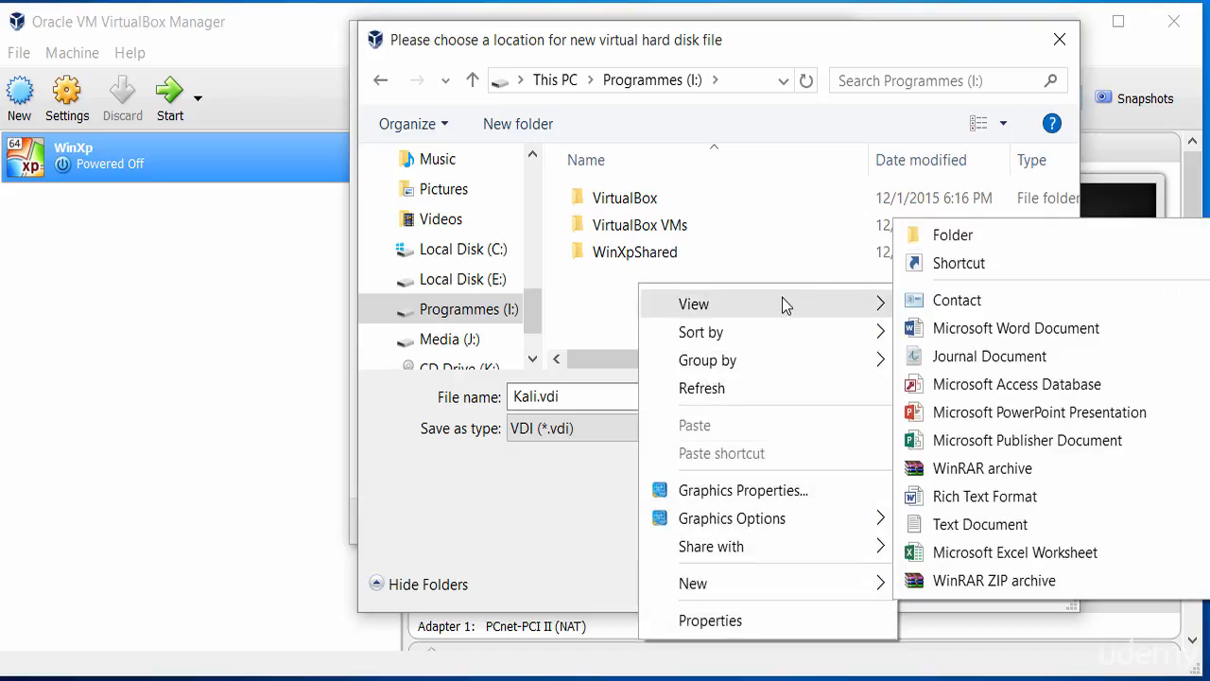
left_click(605, 312)
Step: Save the virtual hard disk file as Kali.vdi in the Kali folder inside VirtualBox VMs
double_click(642, 231)
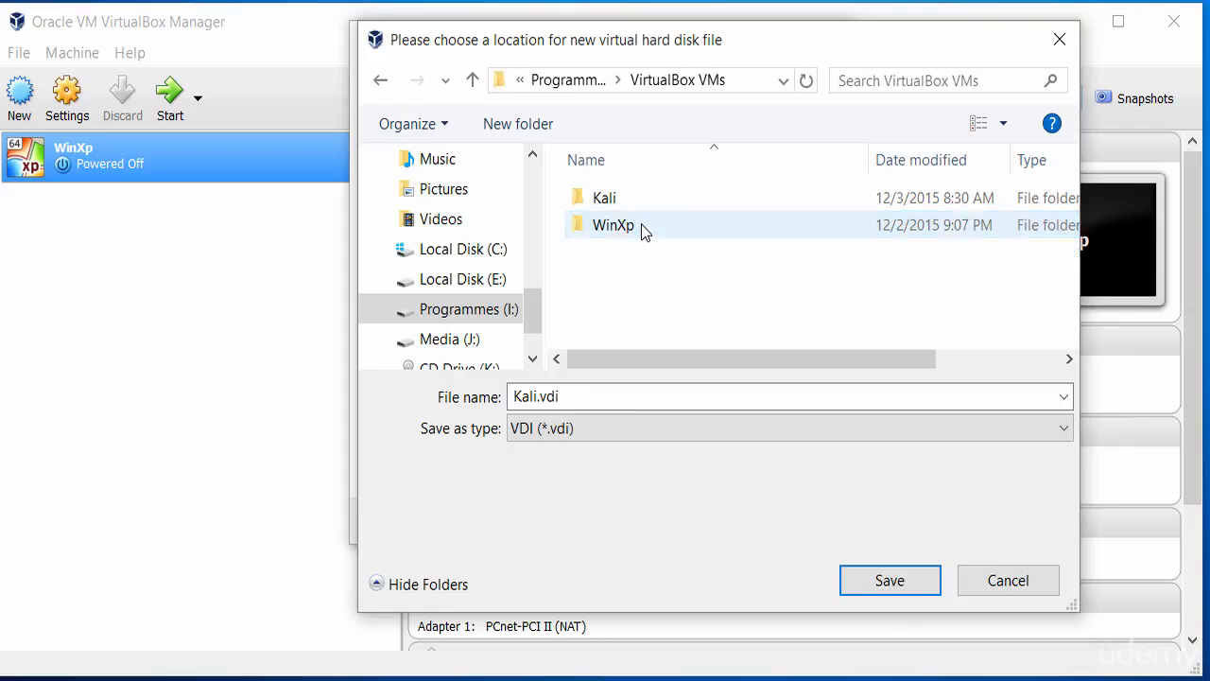
left_click(581, 403)
double_click(573, 404)
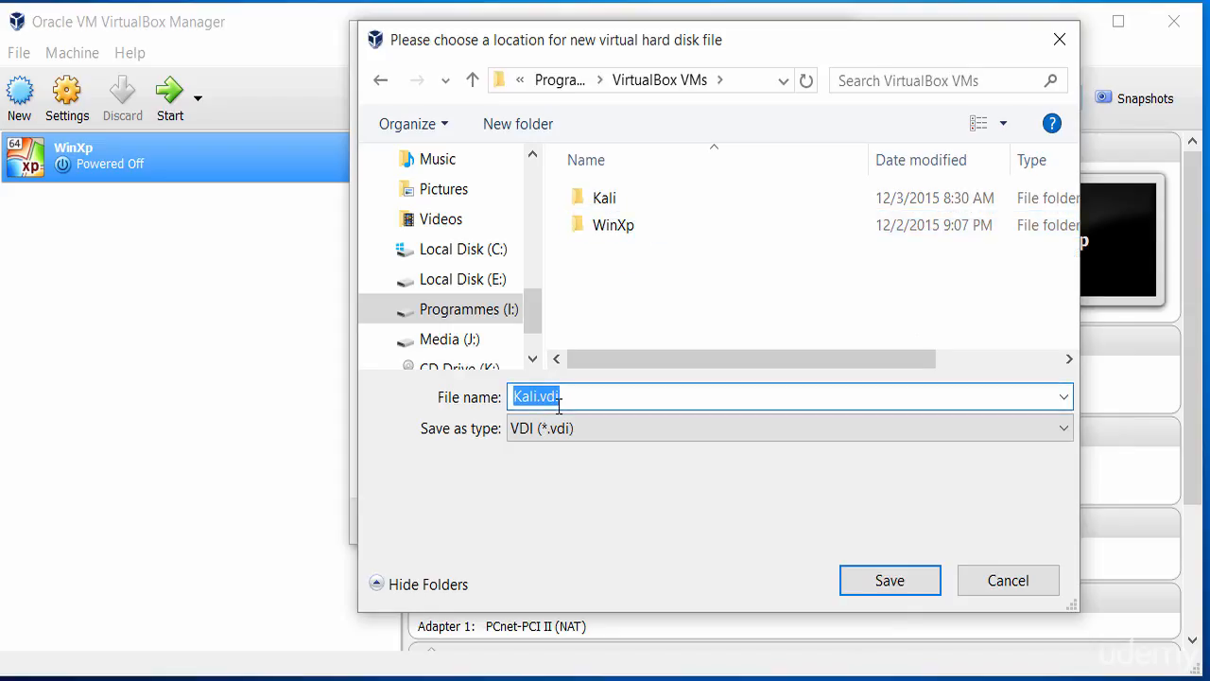
double_click(602, 201)
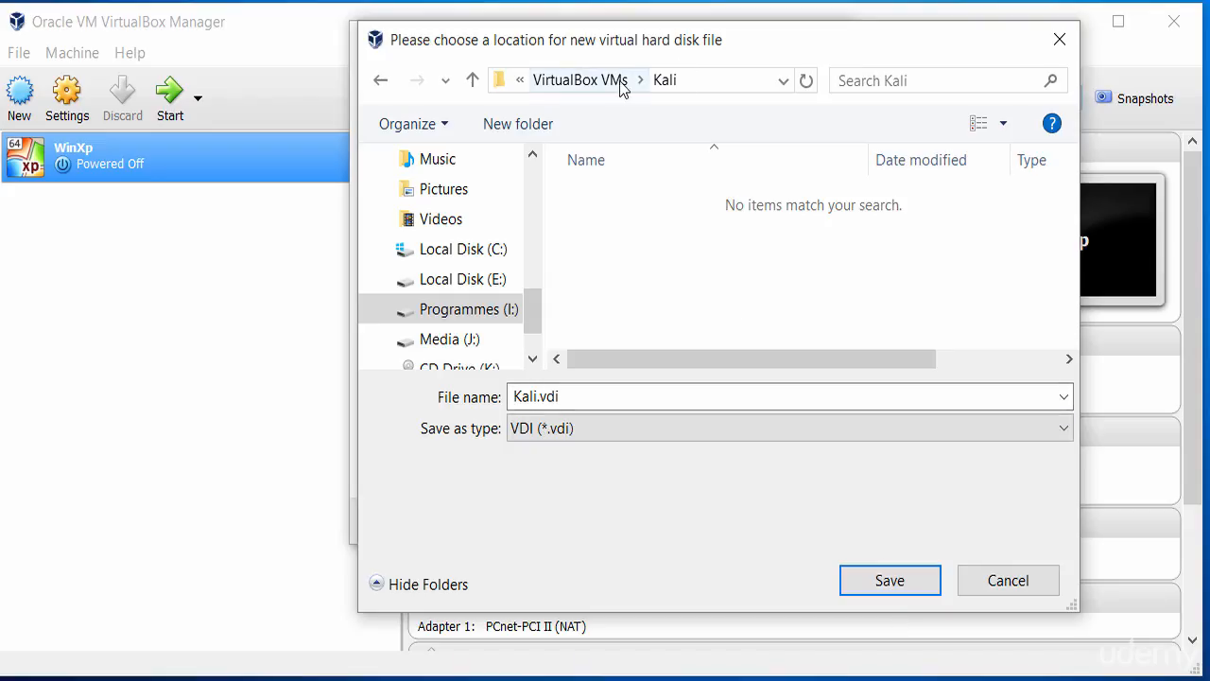
left_click(878, 590)
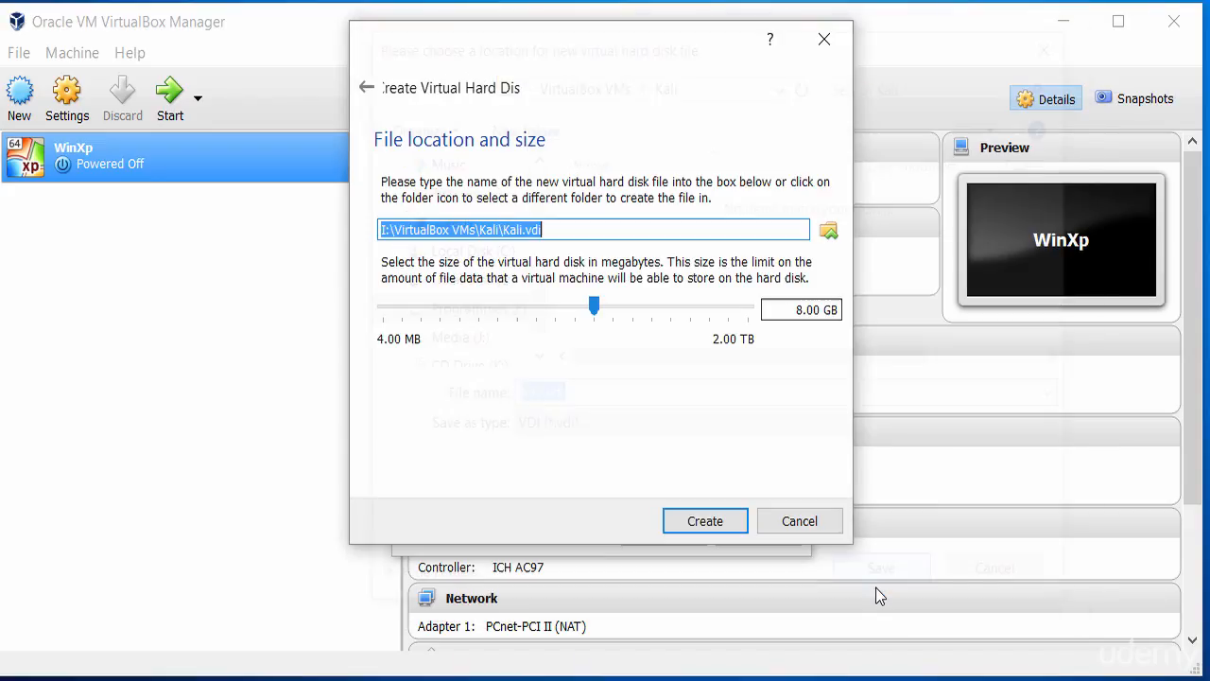
Step: Set the virtual hard disk size to 20 GB and create the disk
left_click(801, 310)
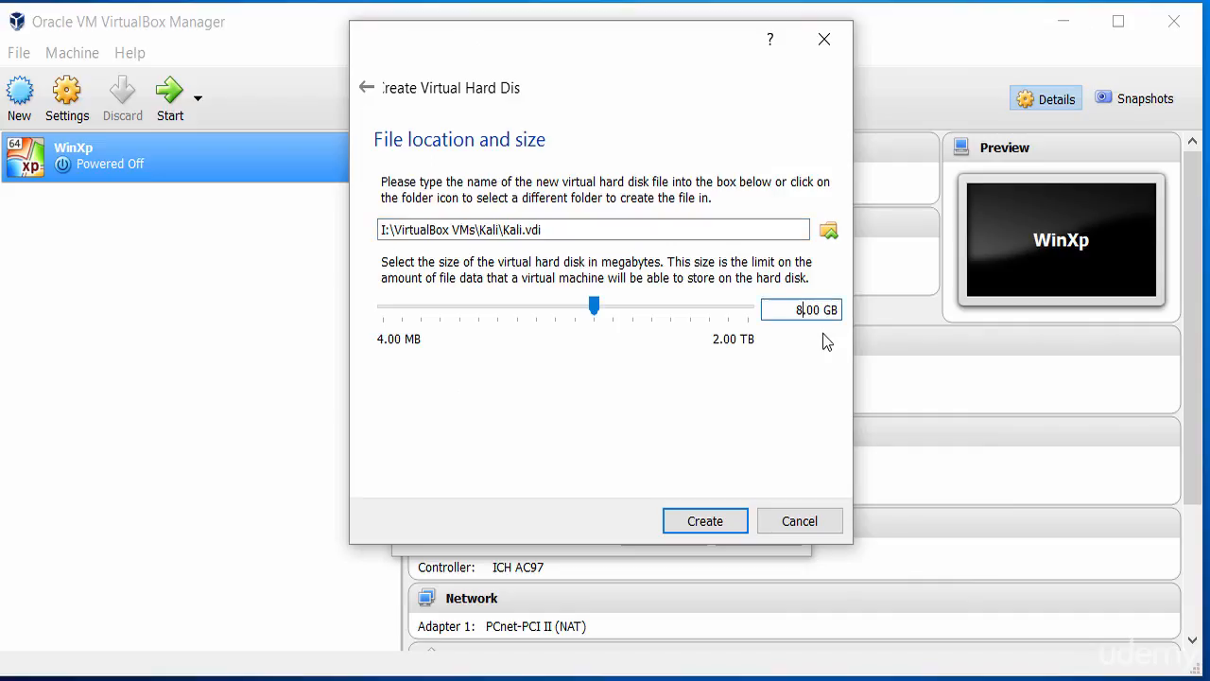
key("BackSpace")
type("20")
left_click(693, 521)
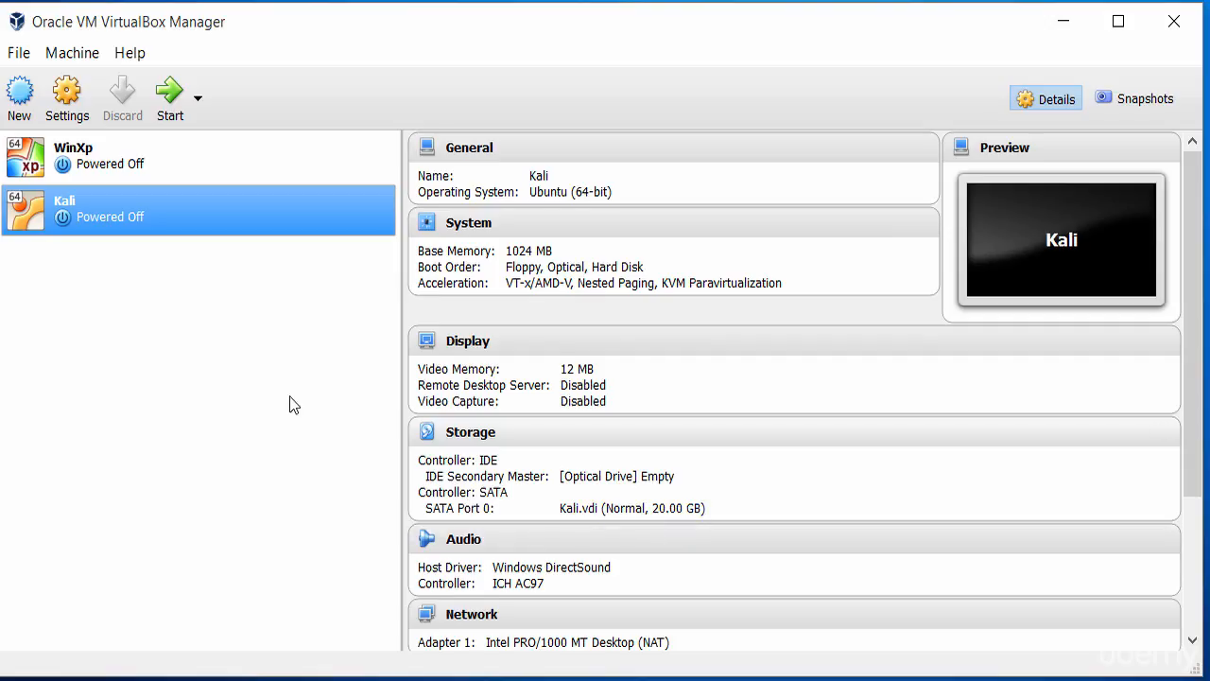
Step: Open the storage settings of the Kali virtual machine
right_click(156, 210)
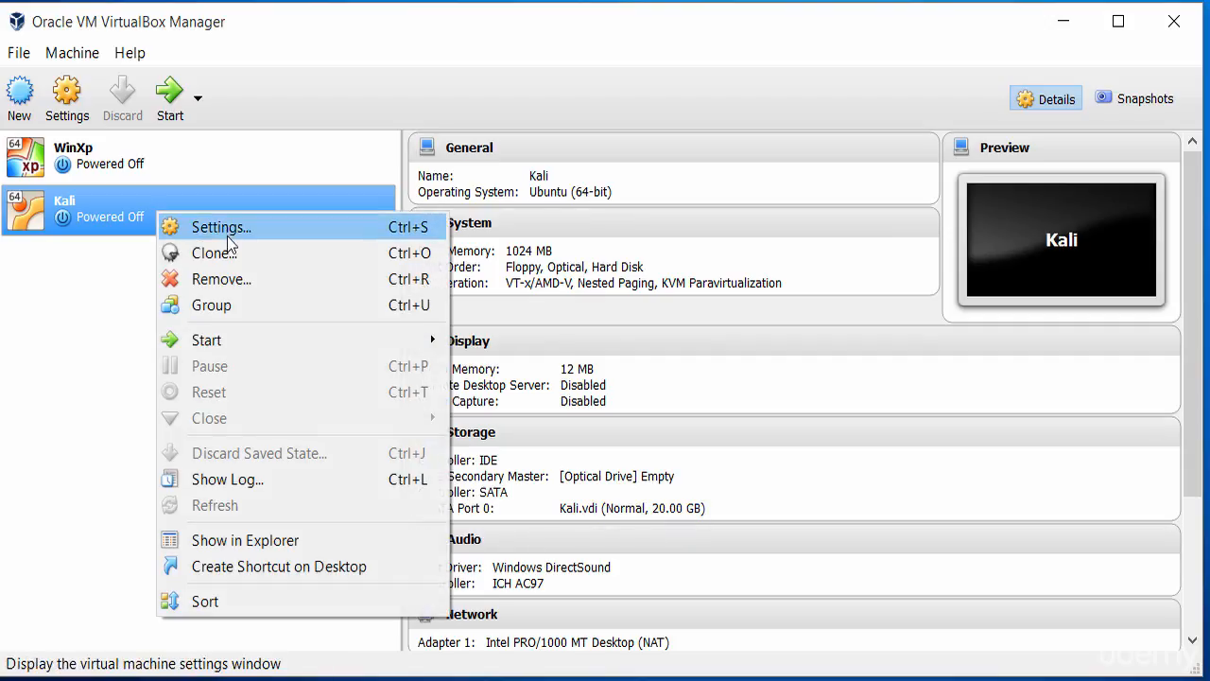
mouse_move(218, 341)
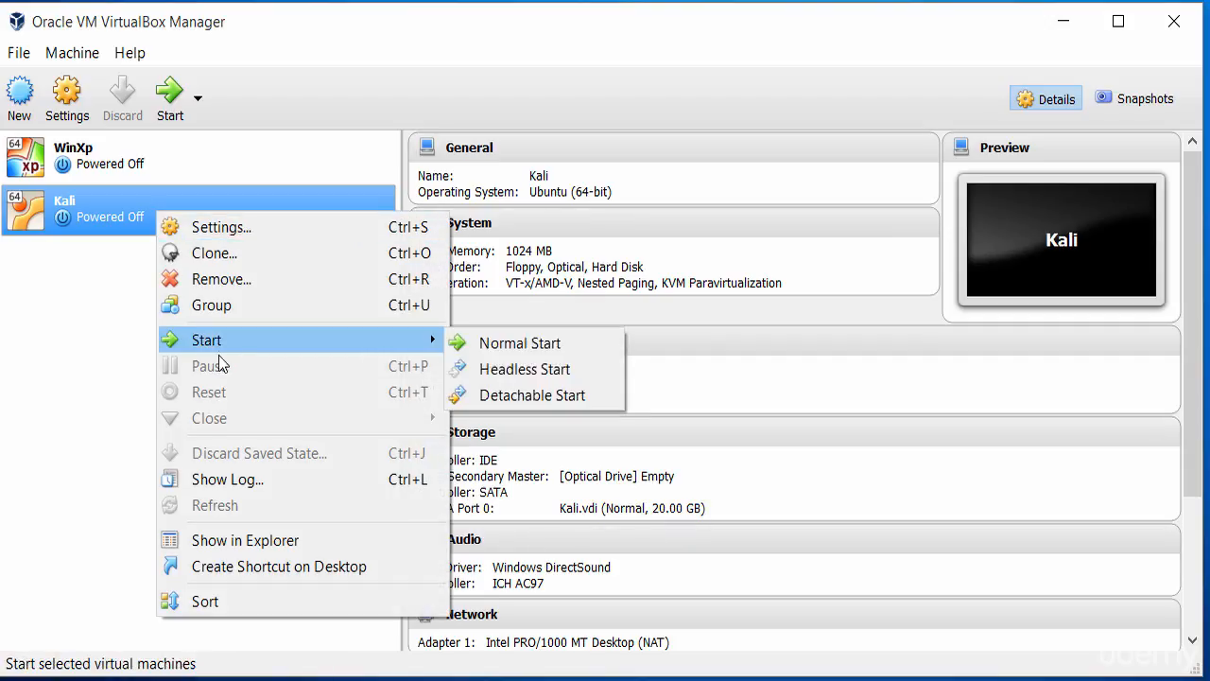
left_click(261, 227)
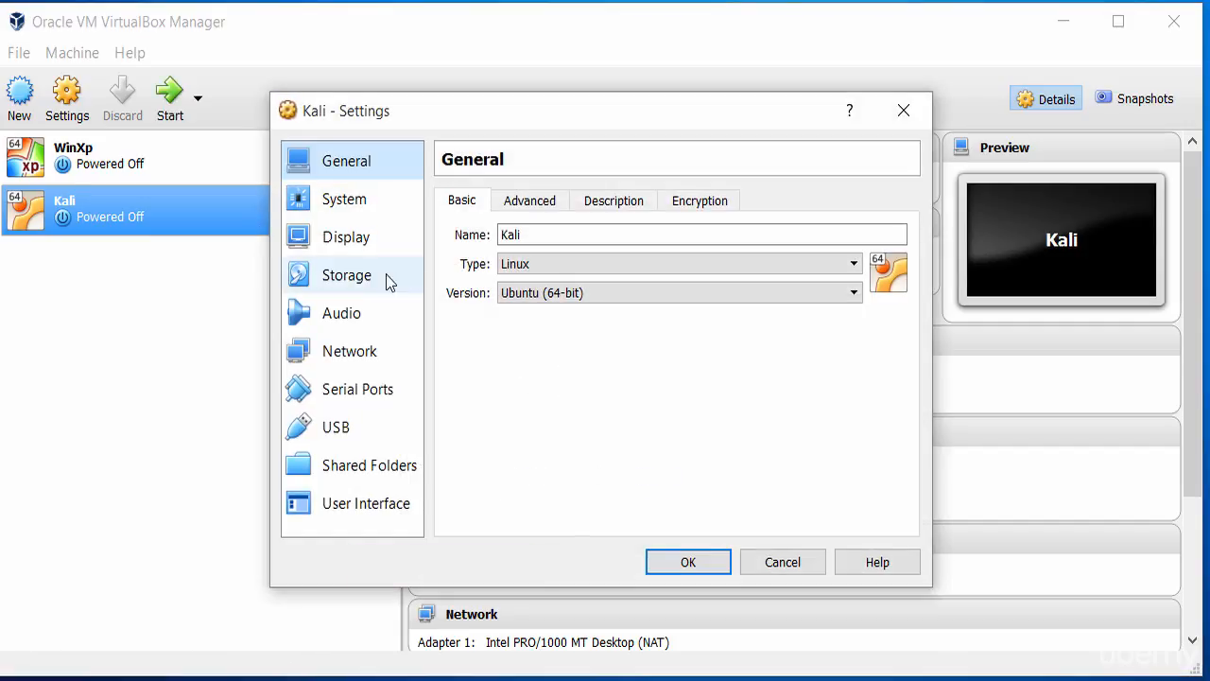
left_click(365, 284)
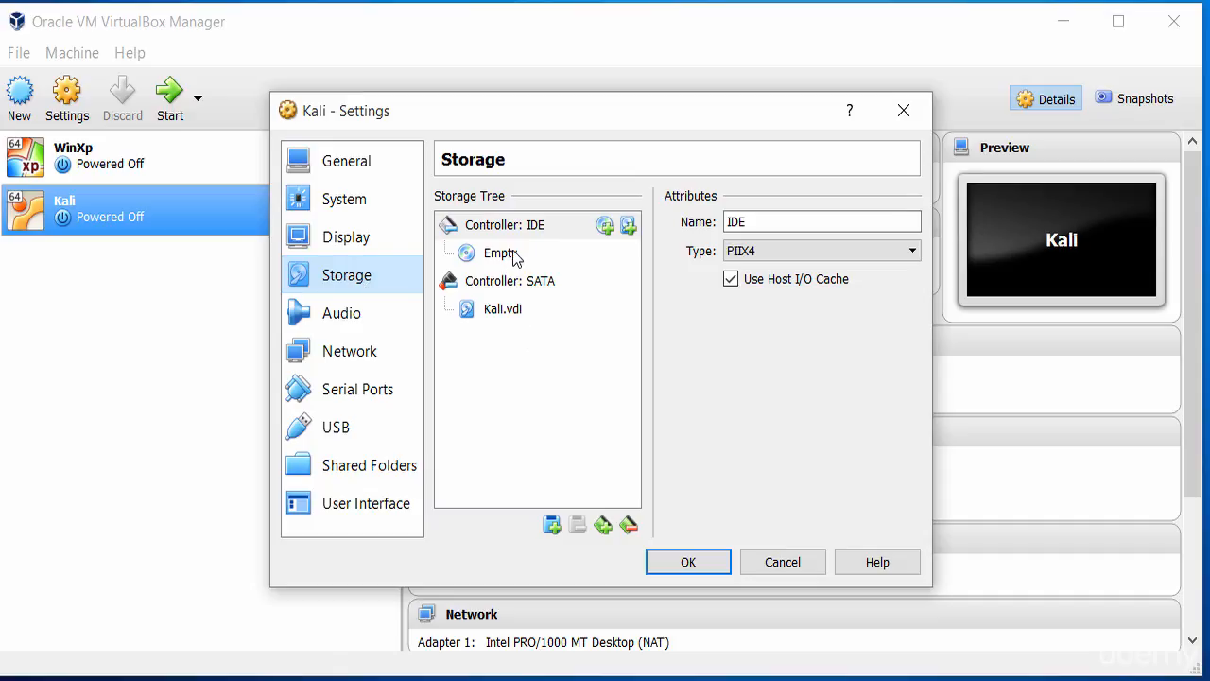
Step: Load the kali-linux-2.0-amd64.iso image from the Programmes (I:) drive into the empty IDE optical drive
left_click(466, 265)
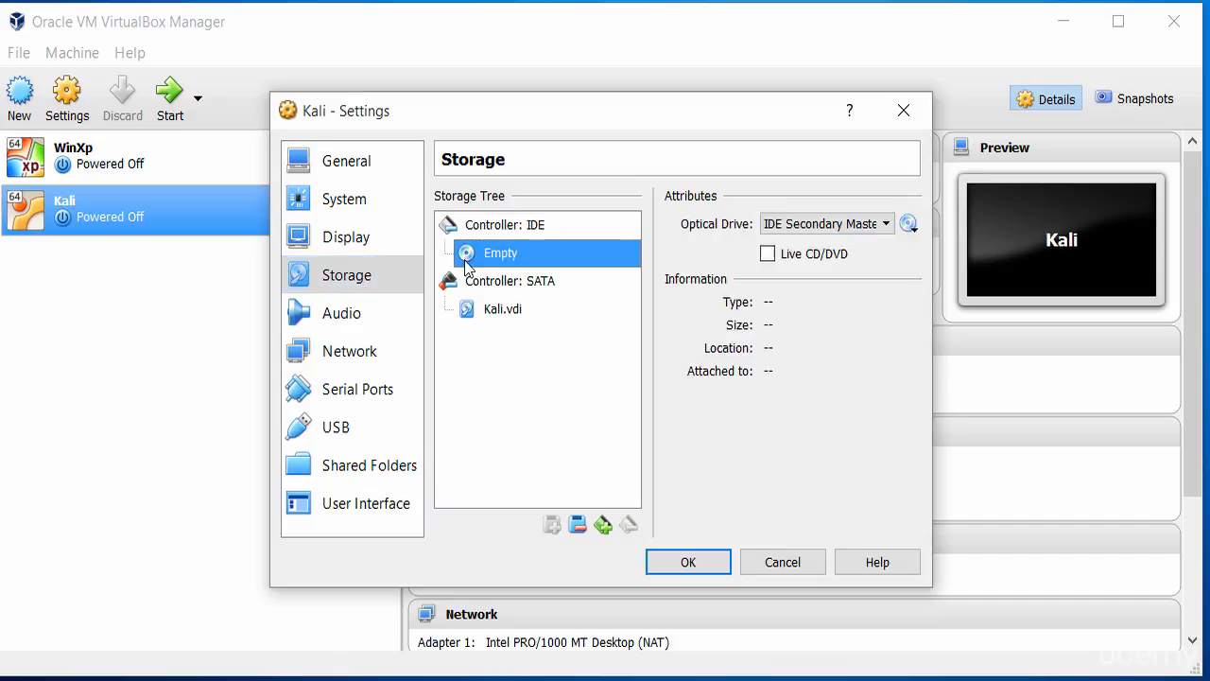
left_click(907, 223)
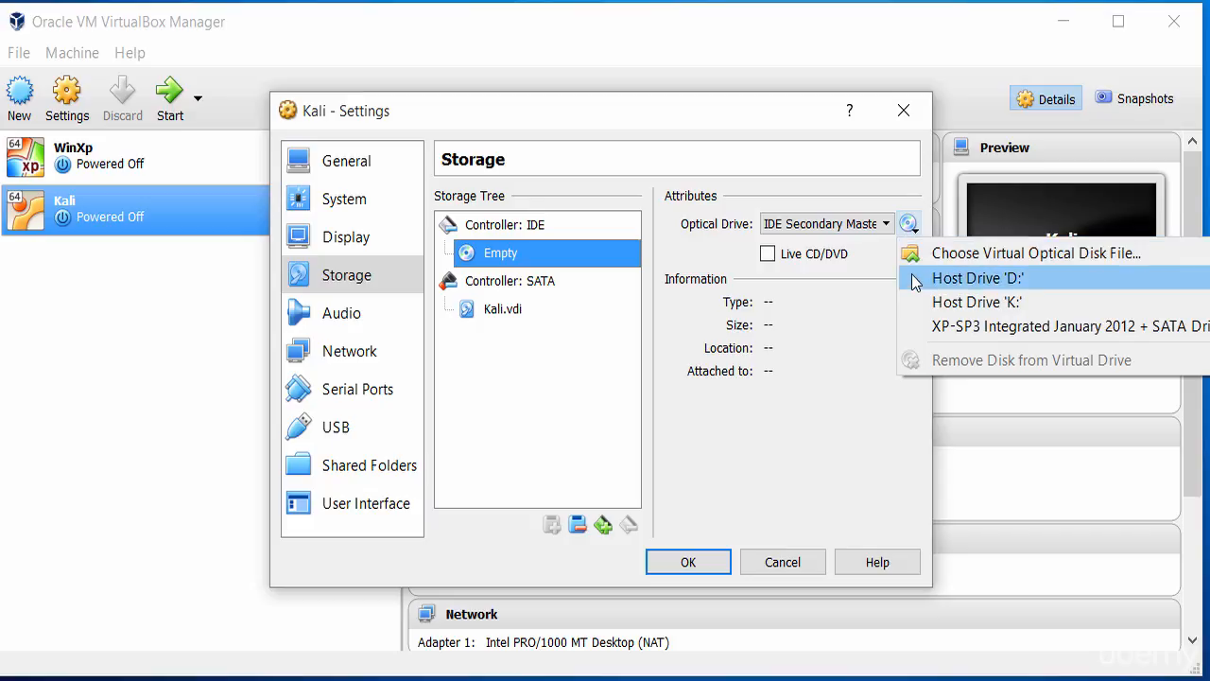
left_click(963, 261)
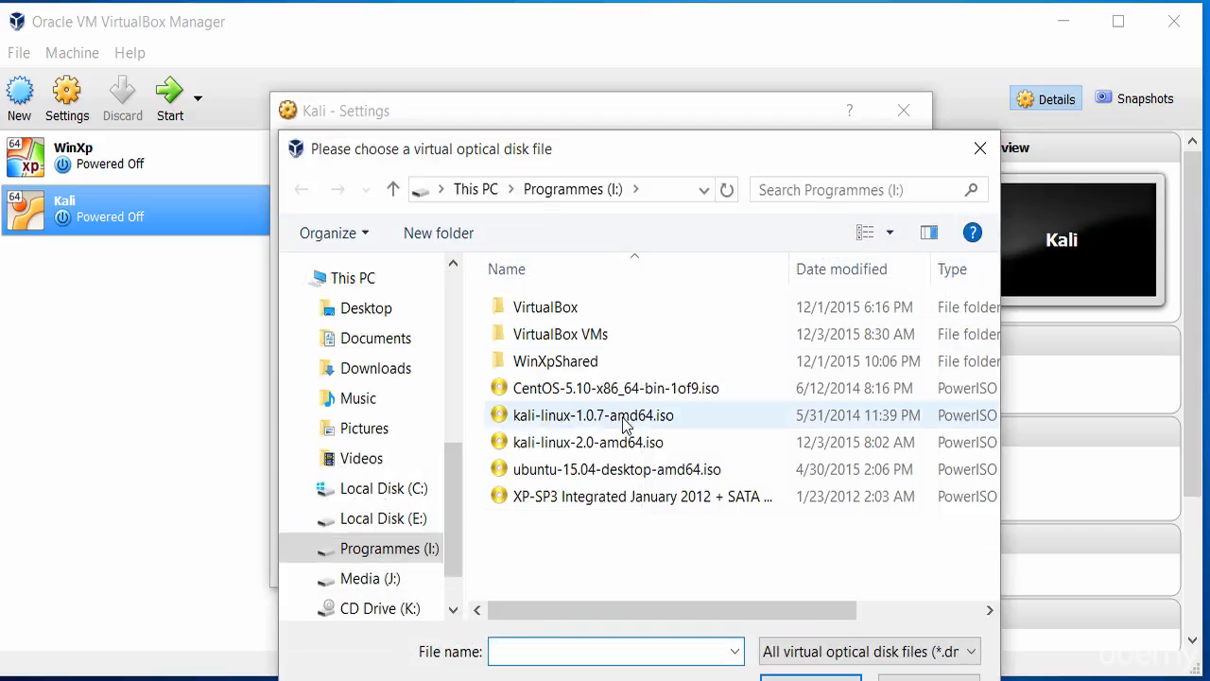
left_click(610, 418)
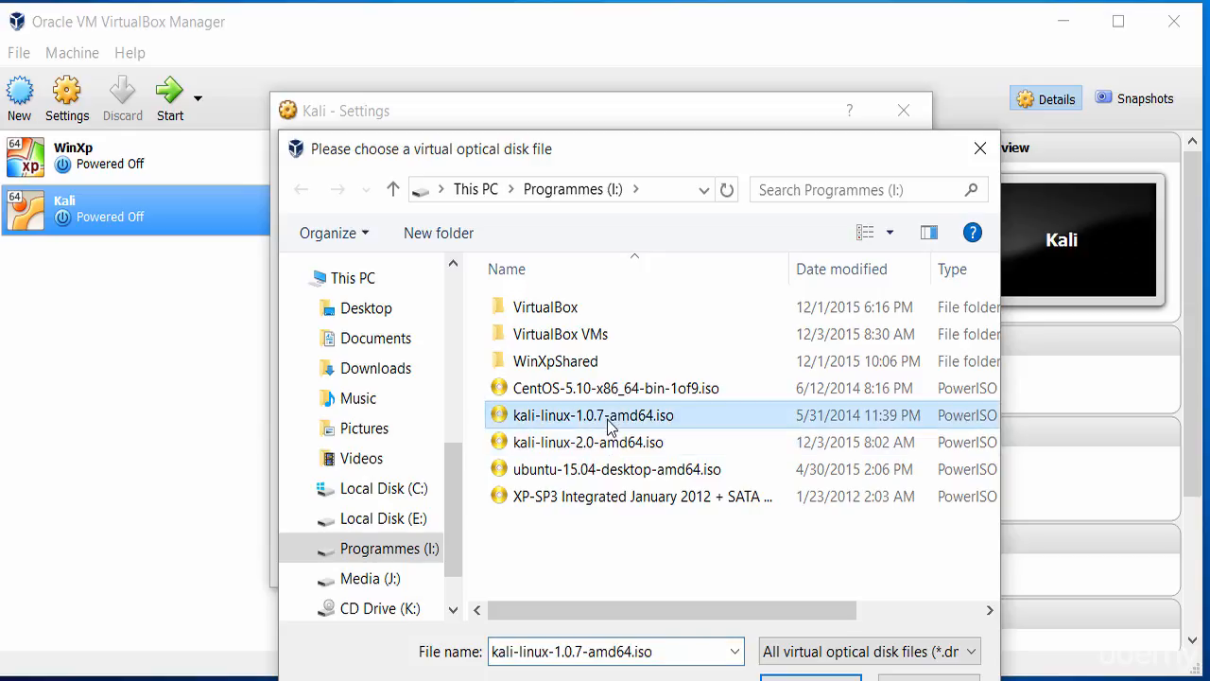
left_click(609, 441)
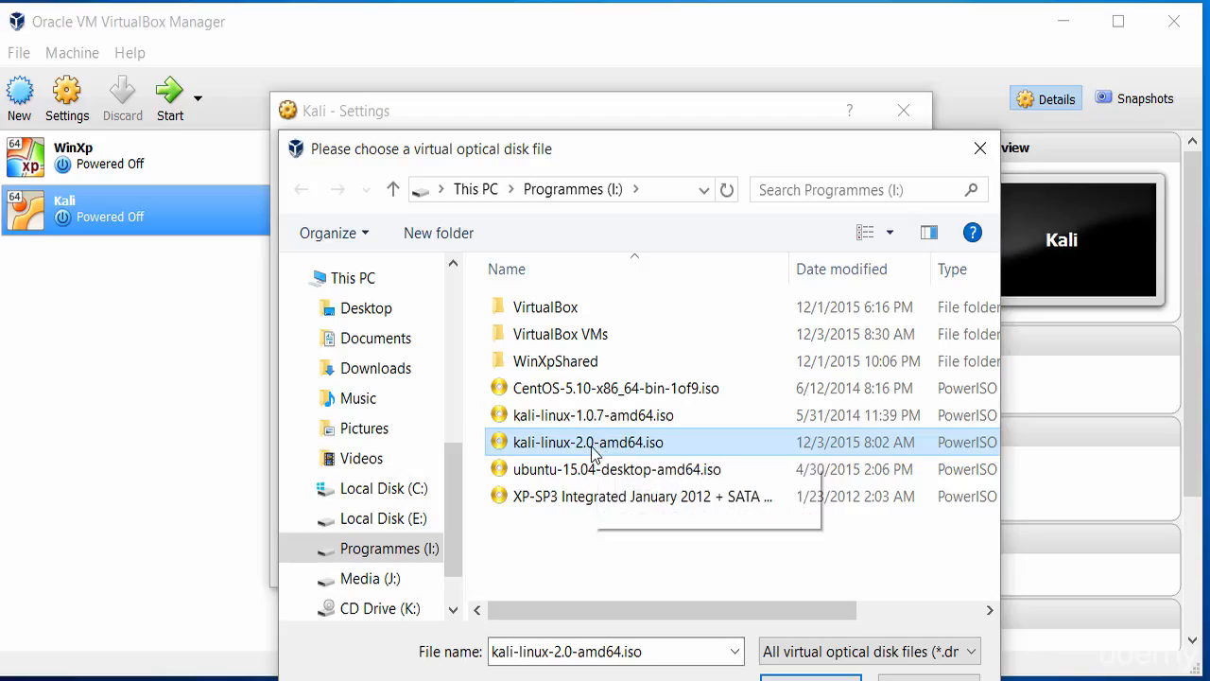
double_click(592, 445)
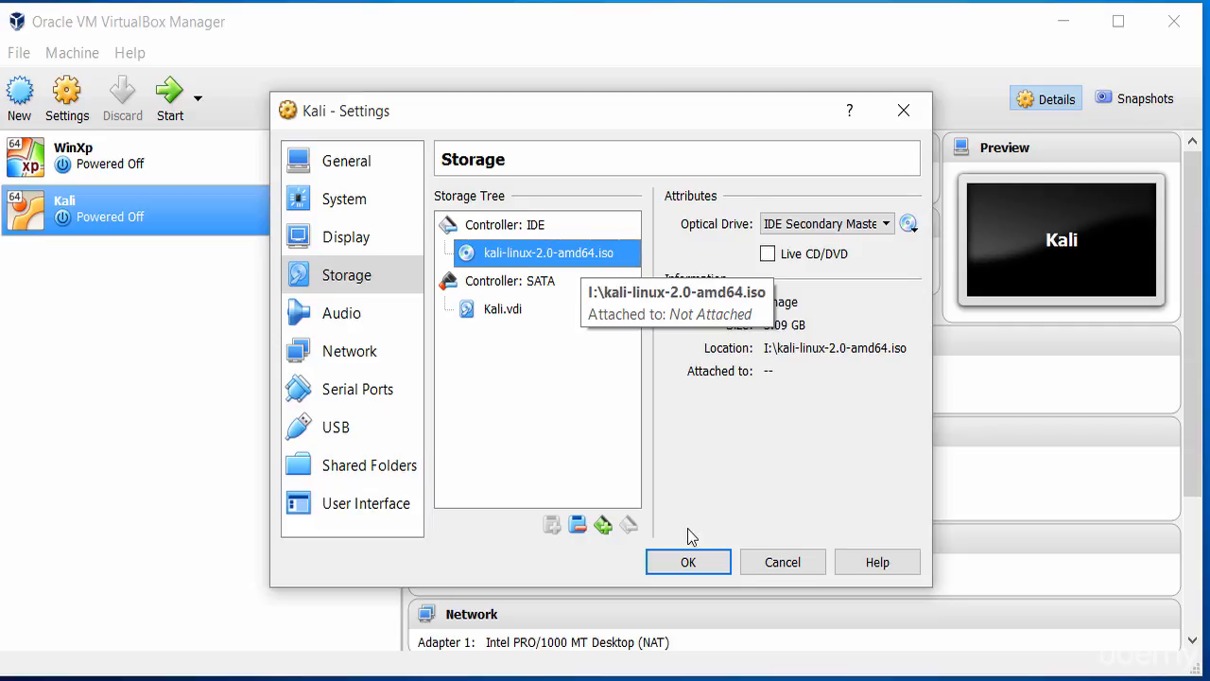
Step: Set the virtual machine's processor count to 2 in the system settings
left_click(344, 198)
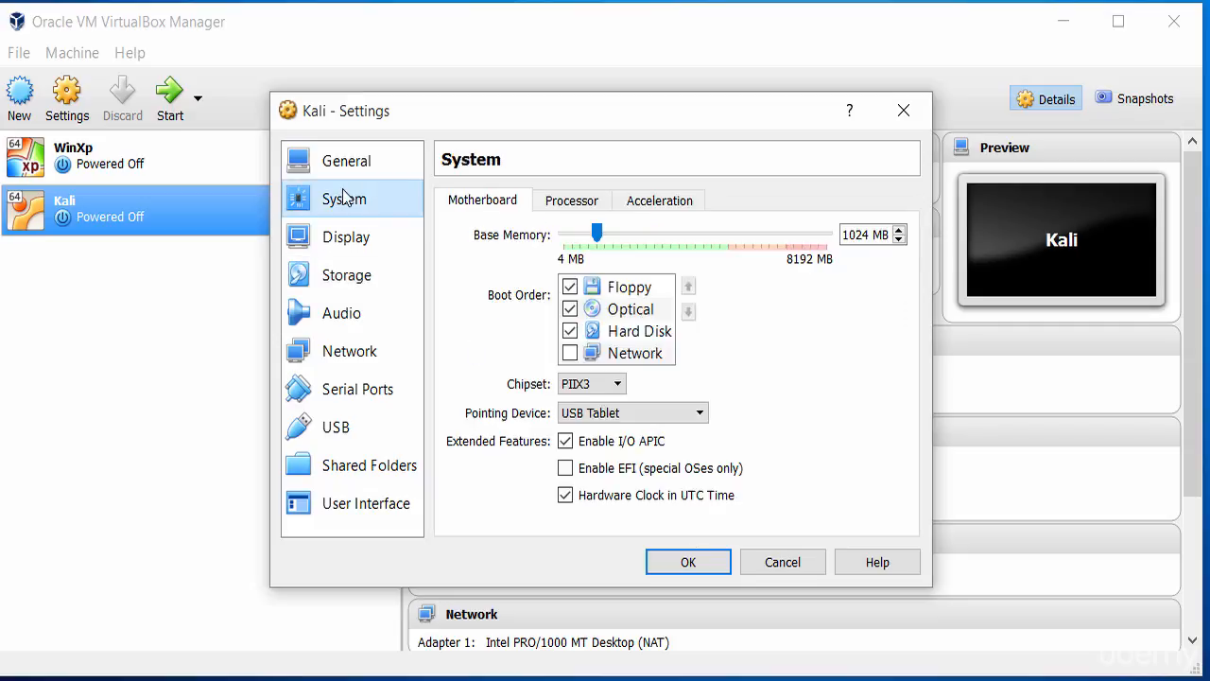
left_click(567, 207)
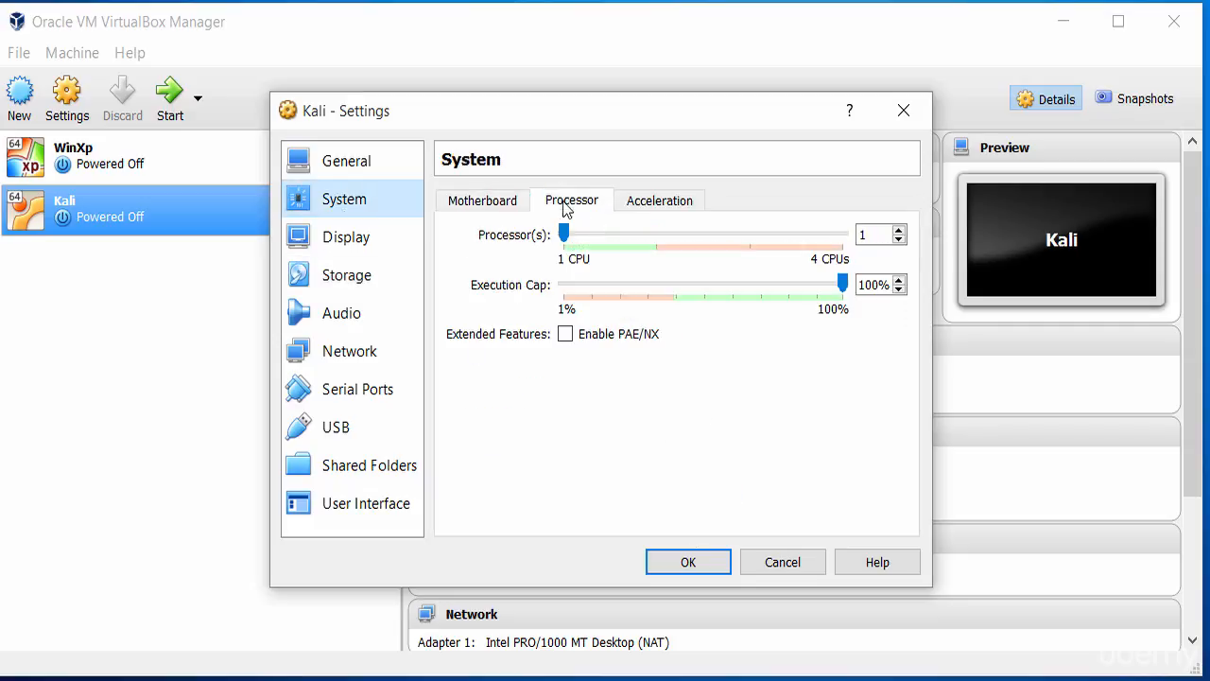
double_click(870, 236)
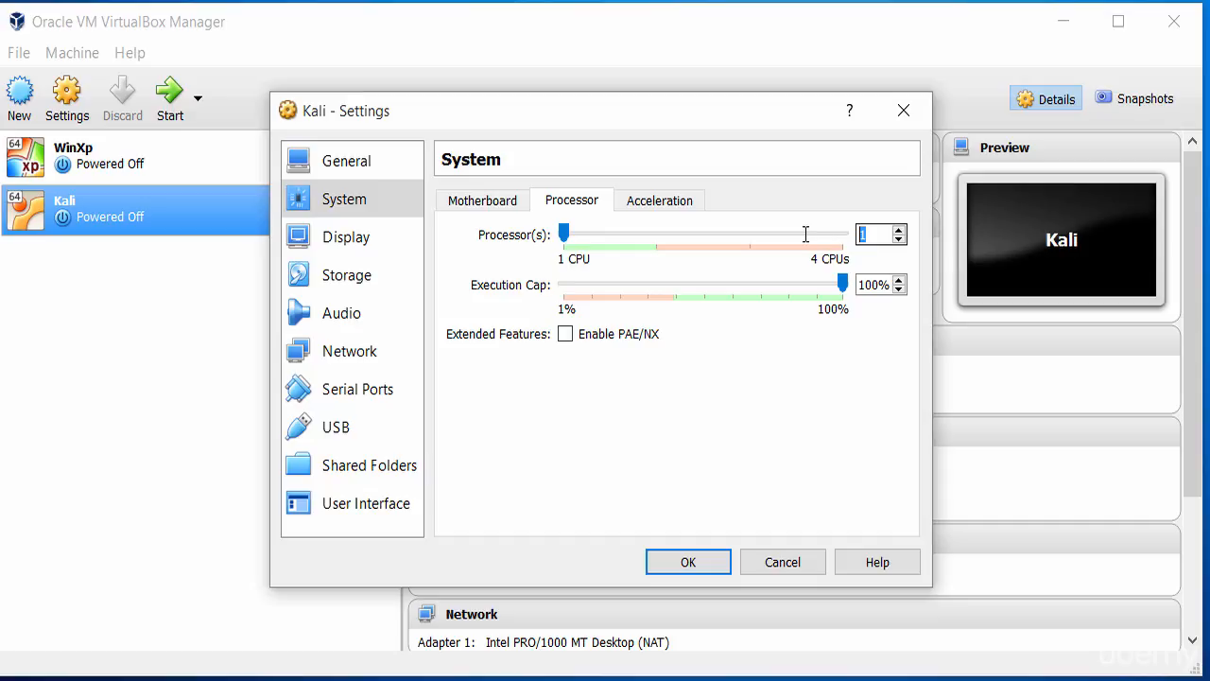
type("2")
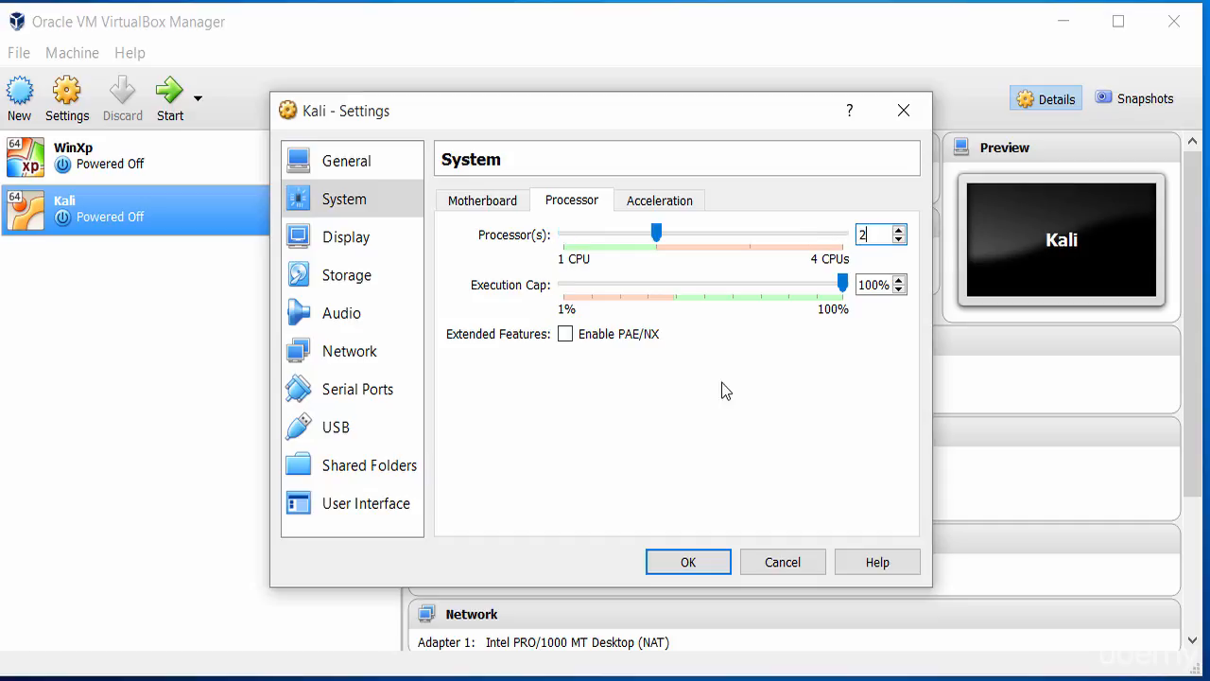
Step: Review the acceleration, processor, display, storage and audio settings, and the network settings of Adapter 1 including its advanced options
left_click(677, 196)
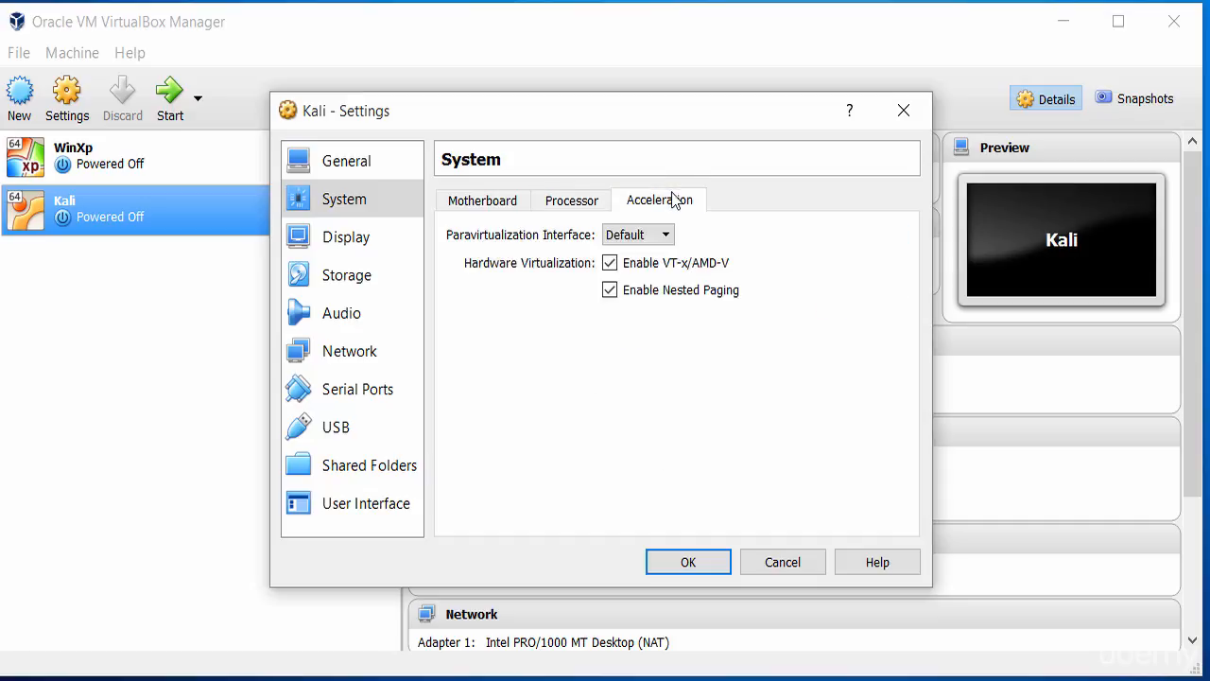
left_click(580, 210)
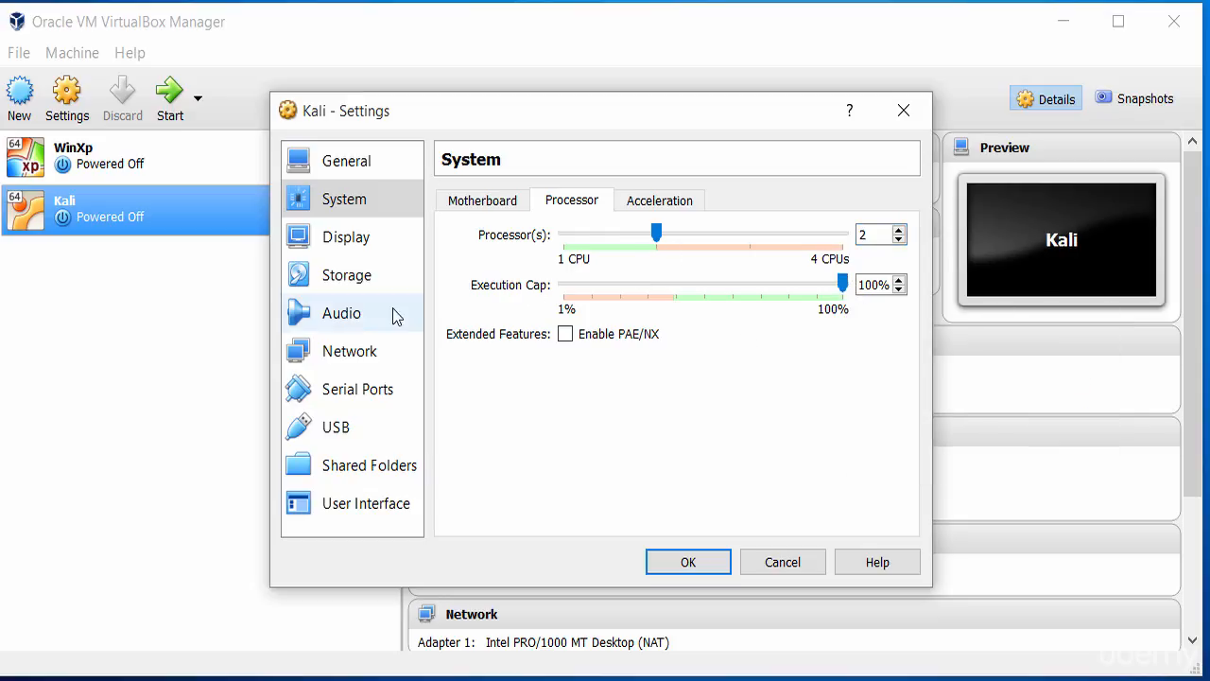
left_click(346, 237)
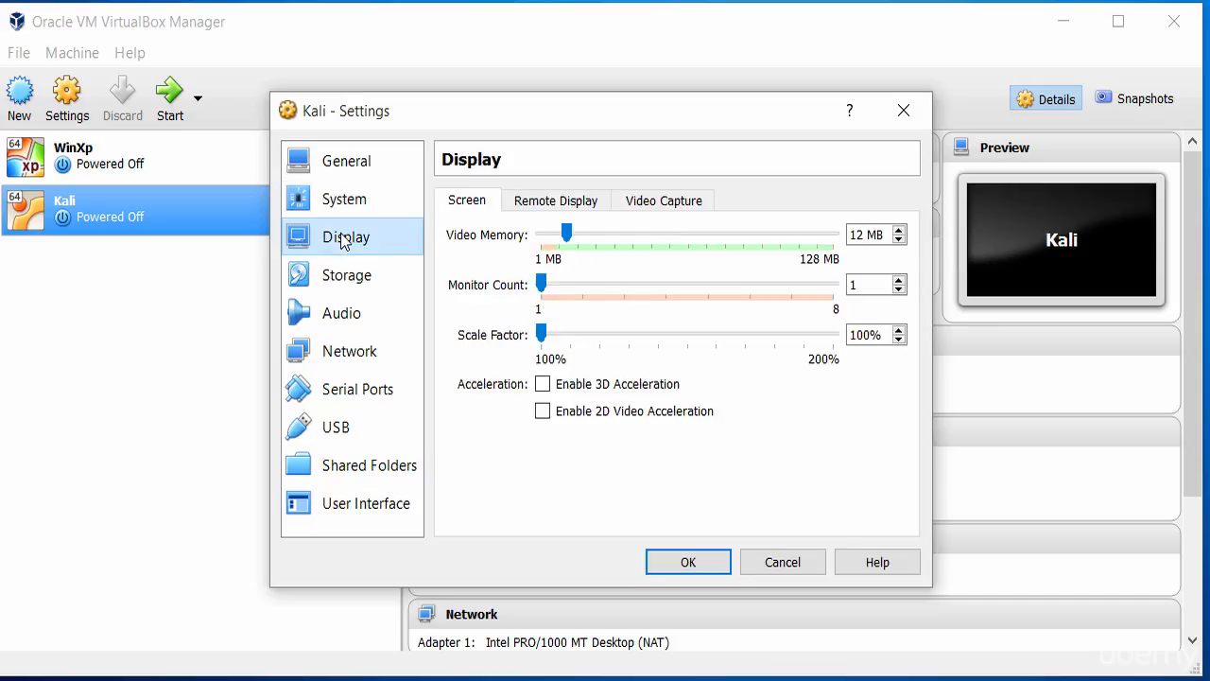
left_click(346, 284)
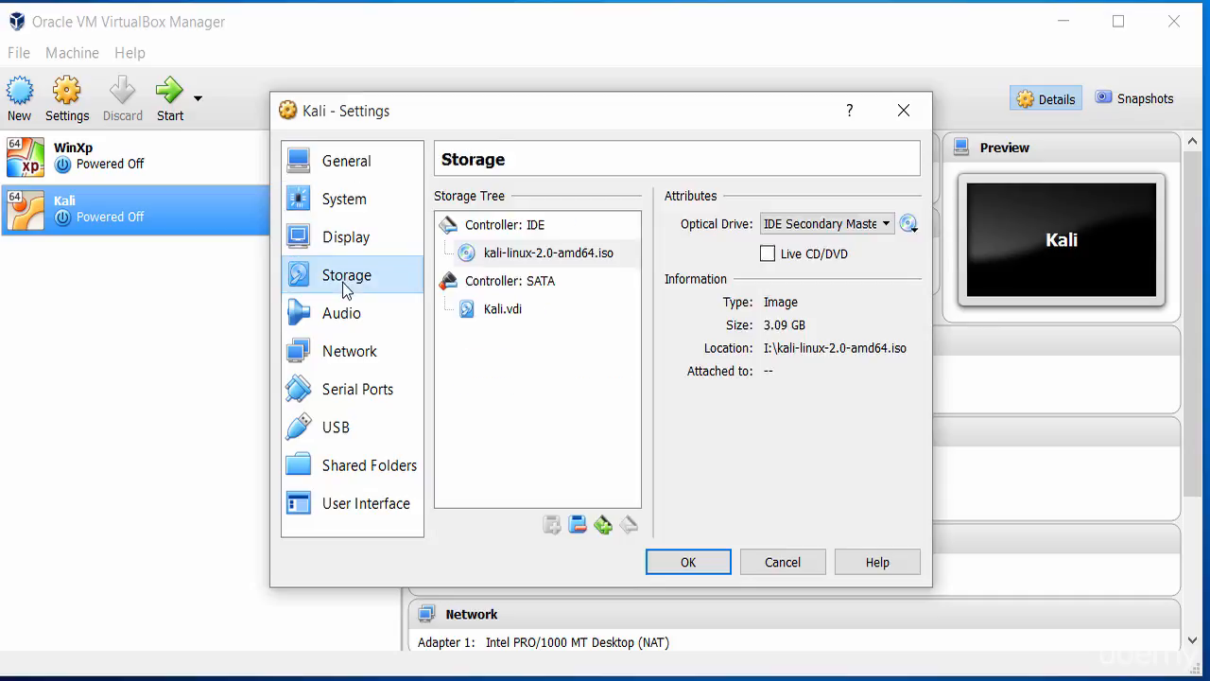
left_click(345, 319)
left_click(353, 366)
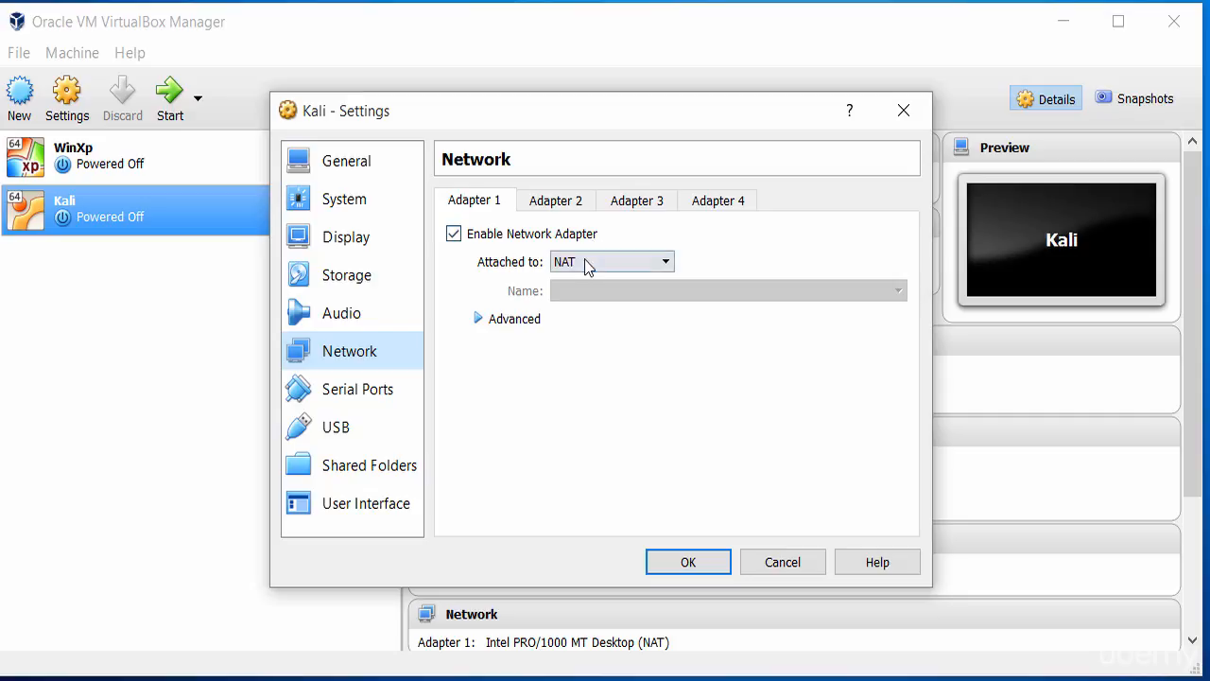
left_click(479, 320)
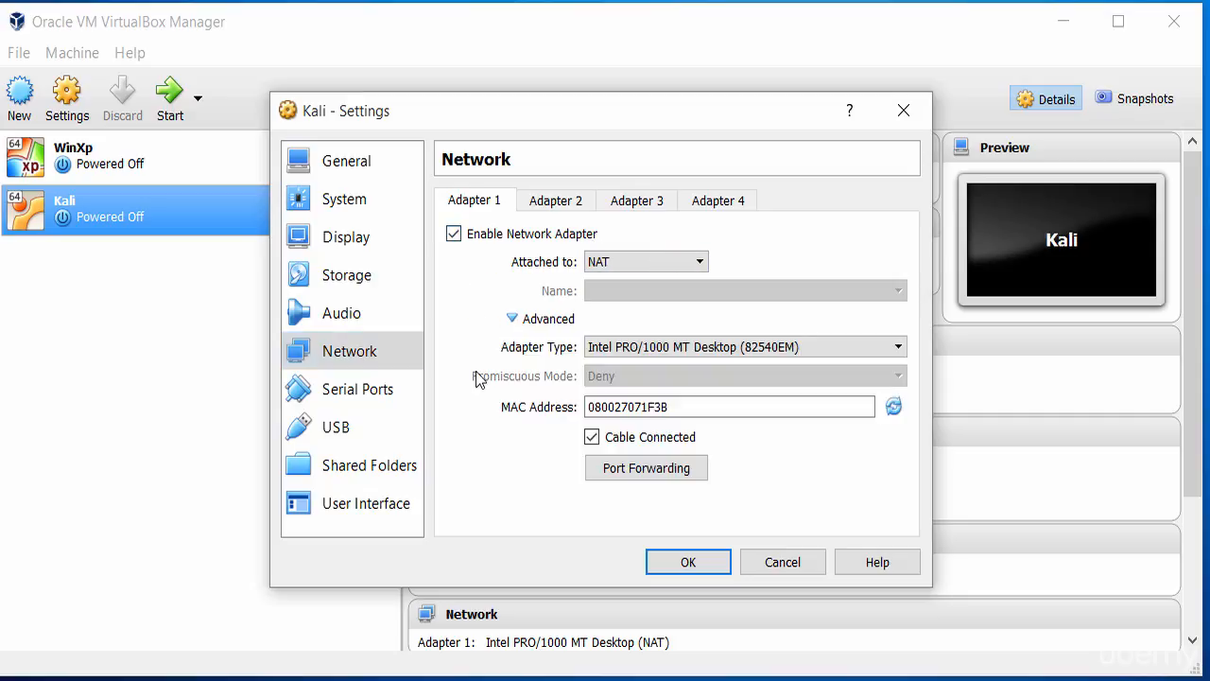
left_click(512, 320)
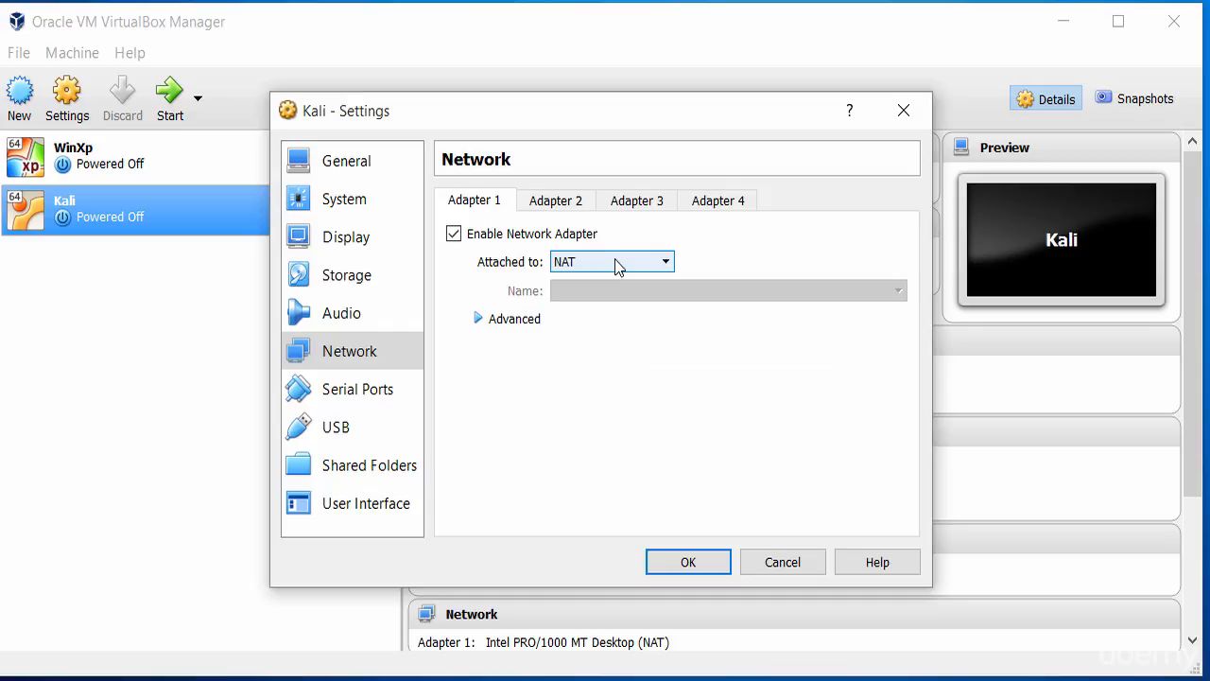